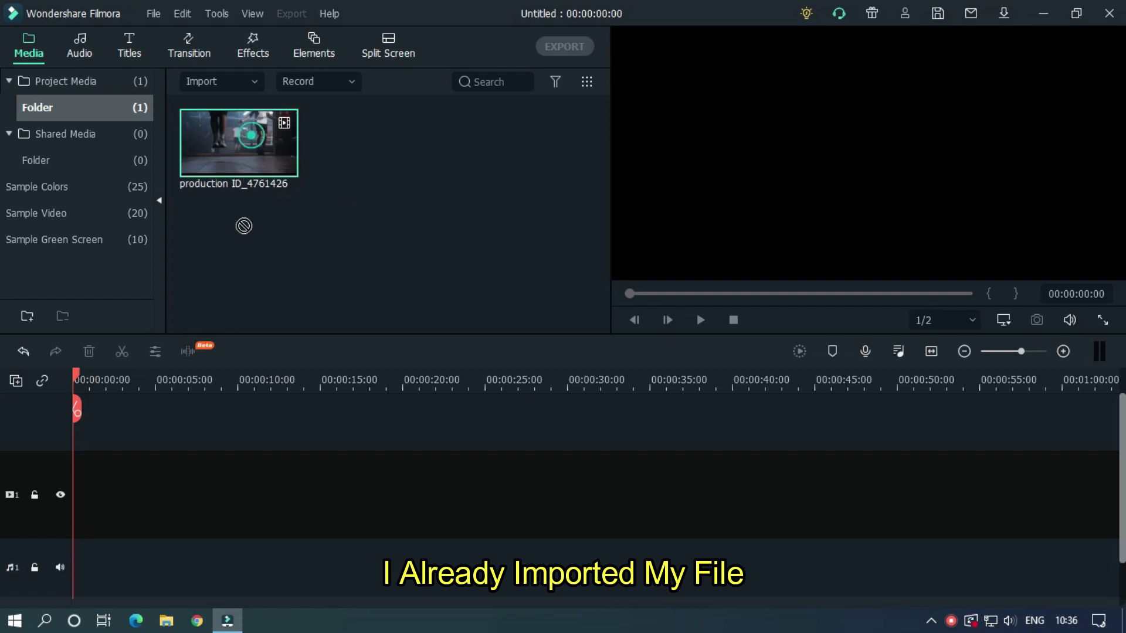
# - Place the jump-rope clip at the timeline start, keeping the project's resolution and frame rate
pyautogui.moveTo(225, 276); pyautogui.dragTo(74, 505)
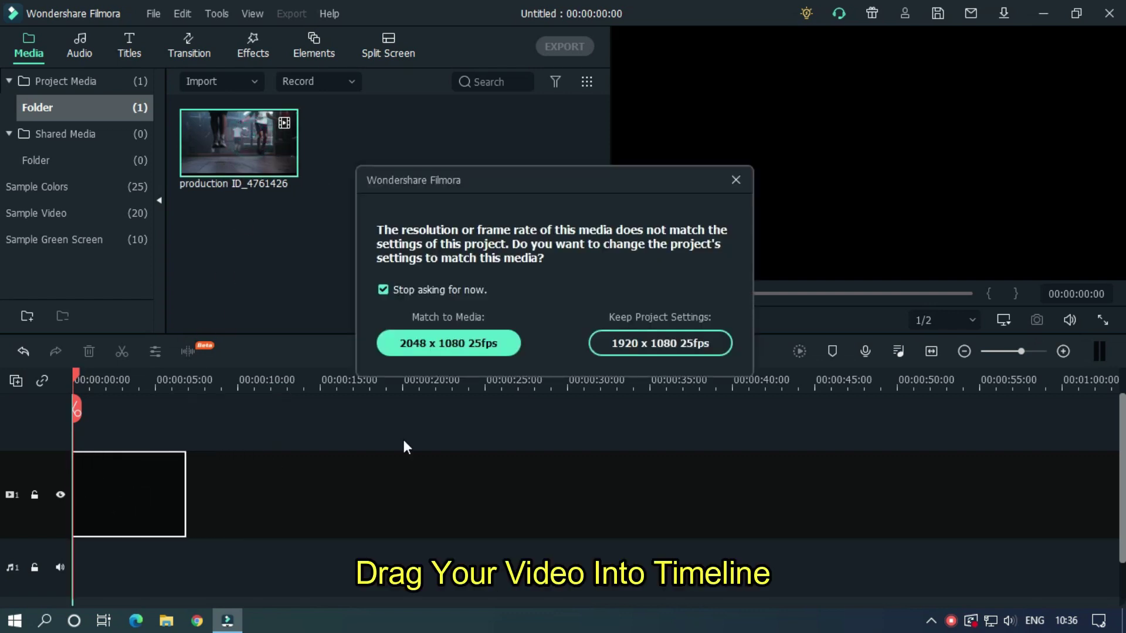
pyautogui.click(682, 345)
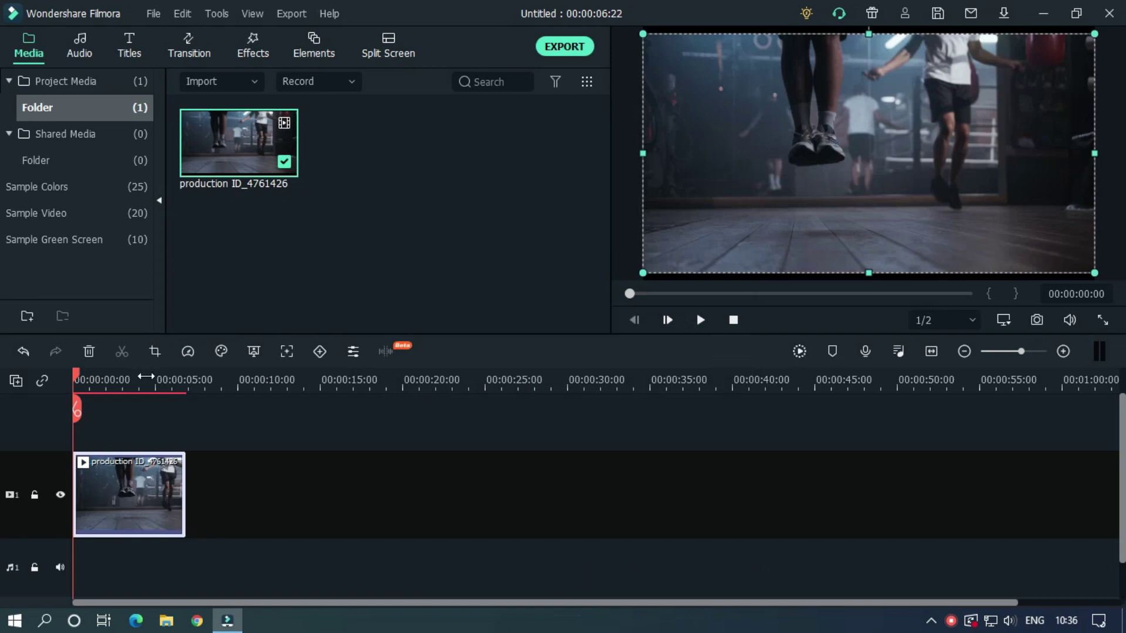
pyautogui.moveTo(146, 379); pyautogui.dragTo(347, 423)
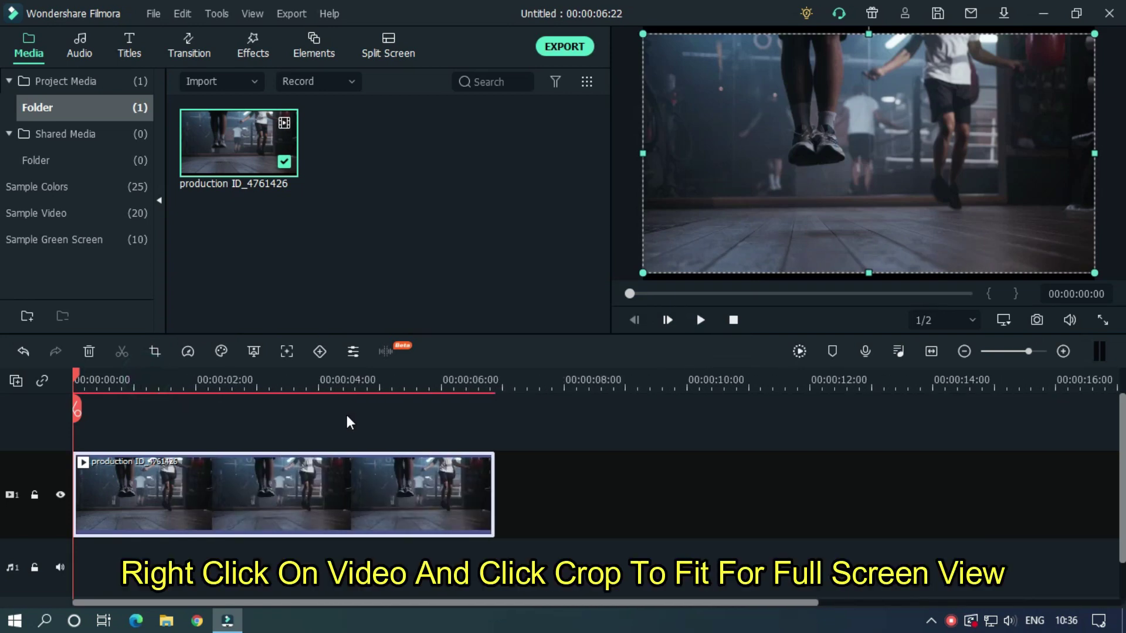
# - Crop the timeline clip to fit the frame and copy it
pyautogui.rightClick(333, 480)
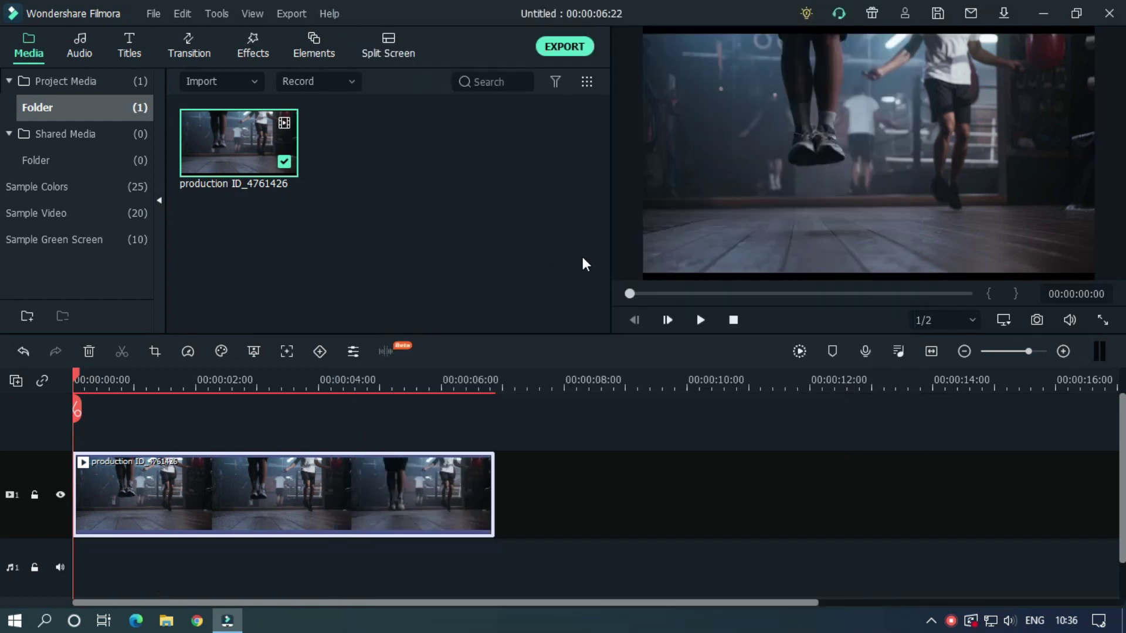
pyautogui.click(407, 264)
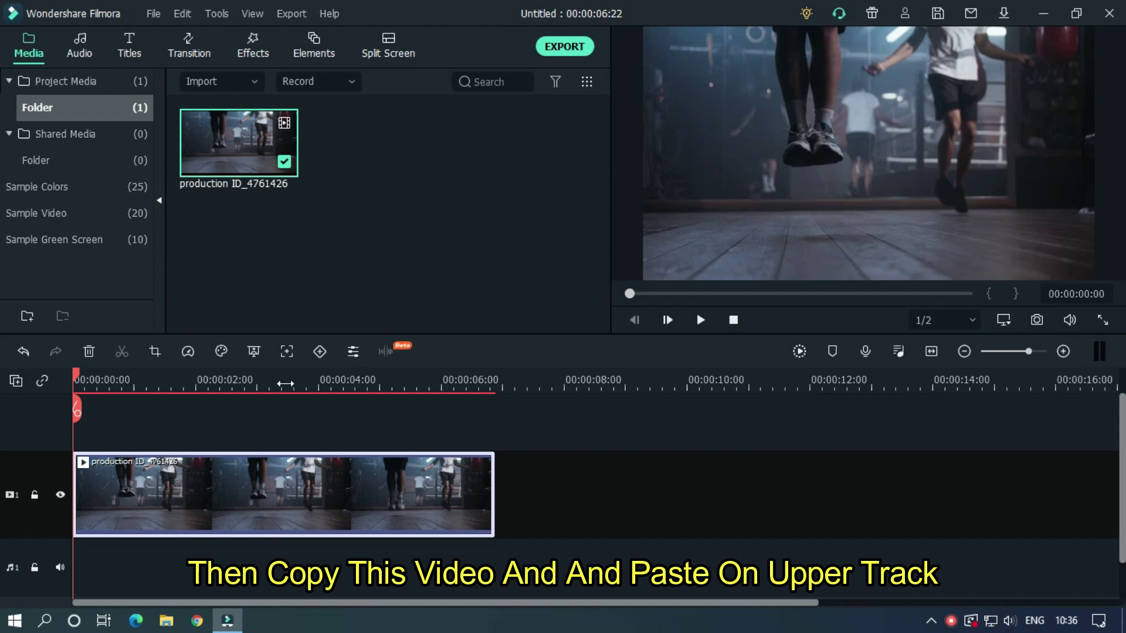
pyautogui.rightClick(247, 469)
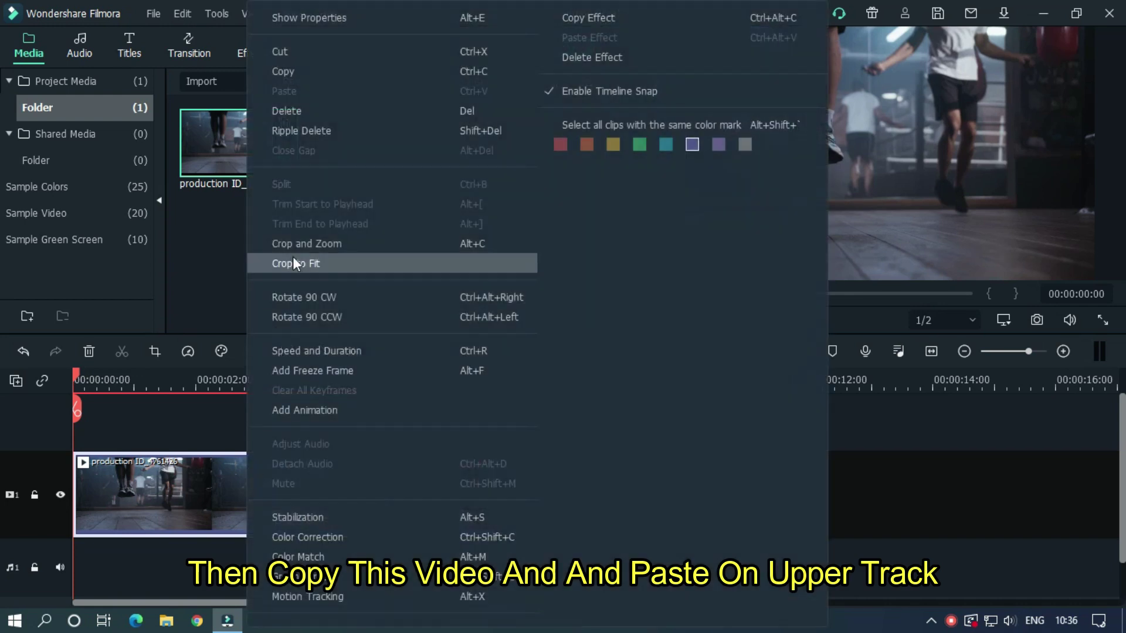
pyautogui.click(288, 71)
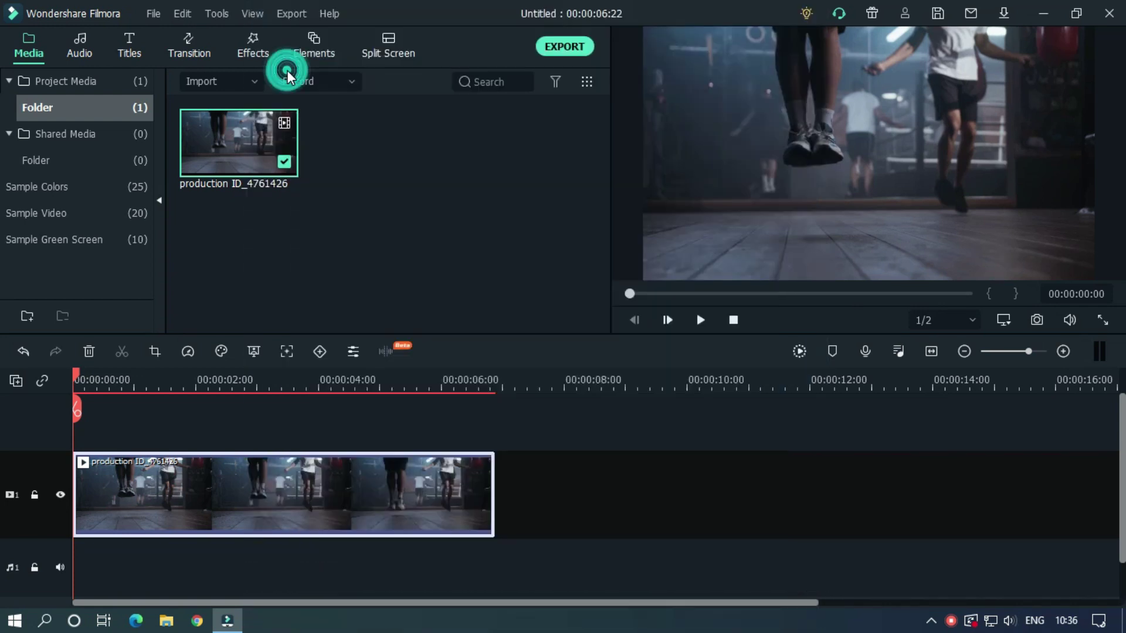
# - Add a second video track and paste the copied clip onto it
pyautogui.click(15, 382)
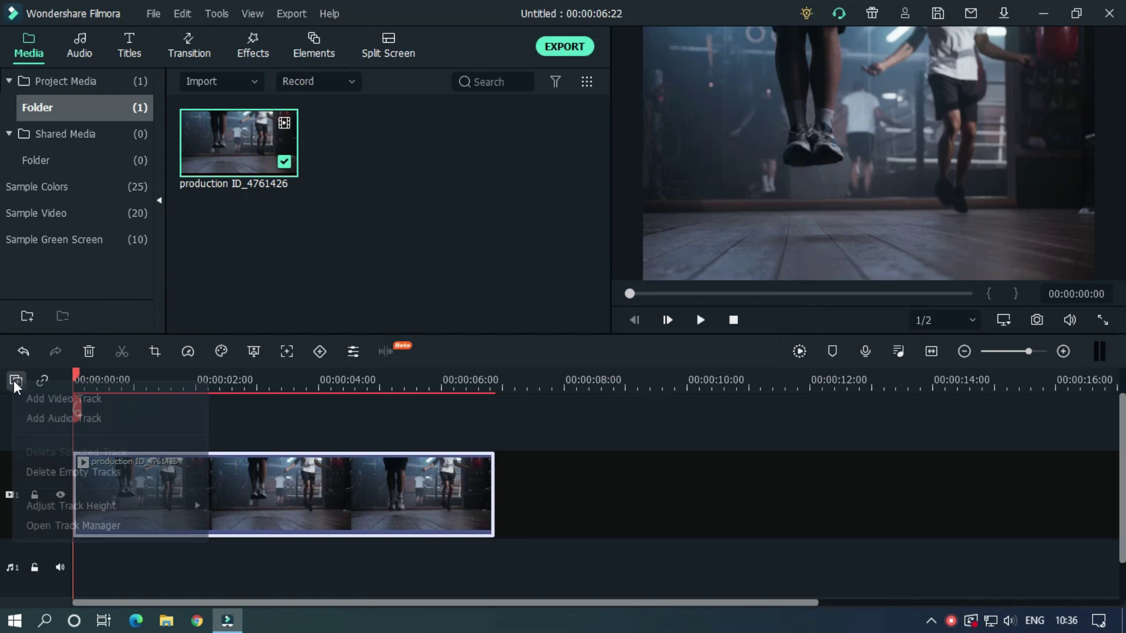
pyautogui.click(71, 405)
pyautogui.click(0, 499)
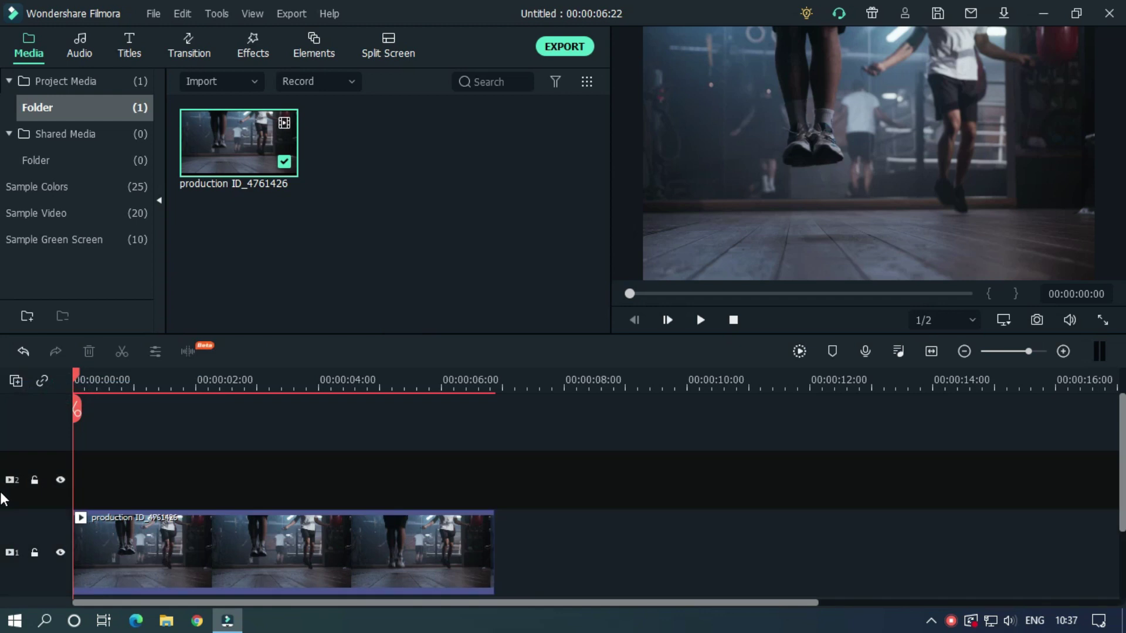
pyautogui.rightClick(101, 475)
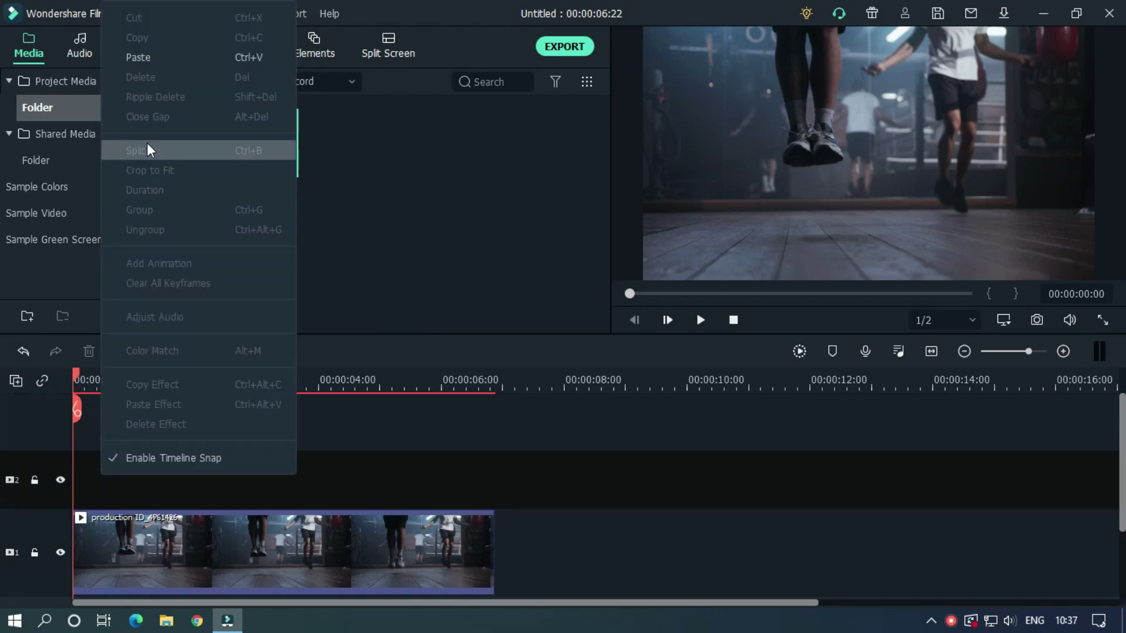
pyautogui.click(142, 59)
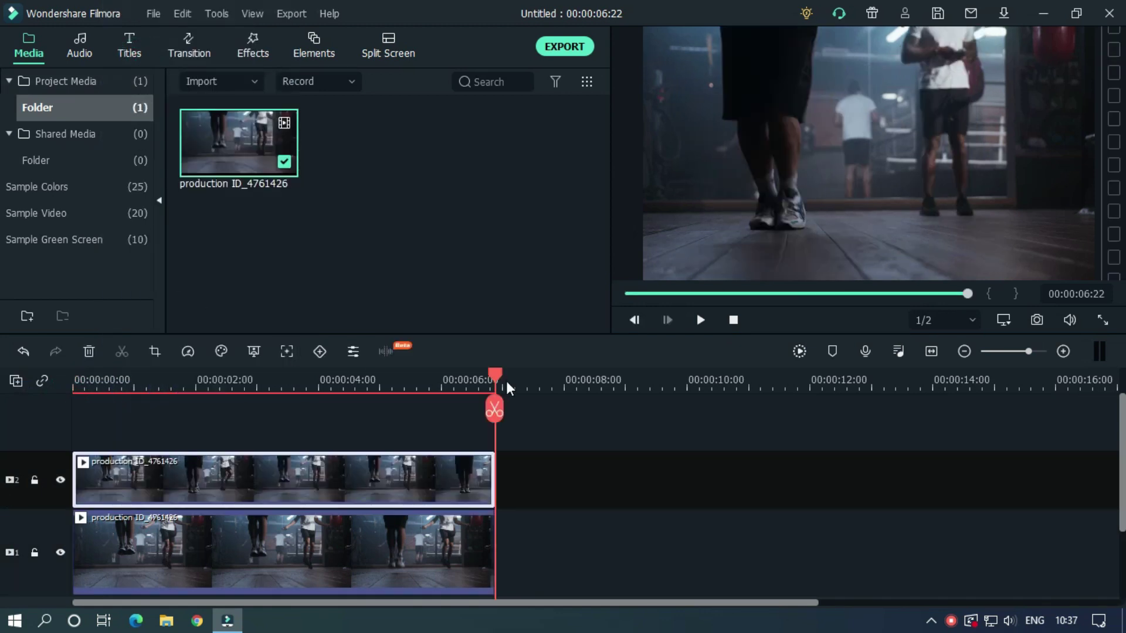
# - Play the two stacked clips from the start, then stop the preview
pyautogui.moveTo(495, 376); pyautogui.dragTo(18, 382)
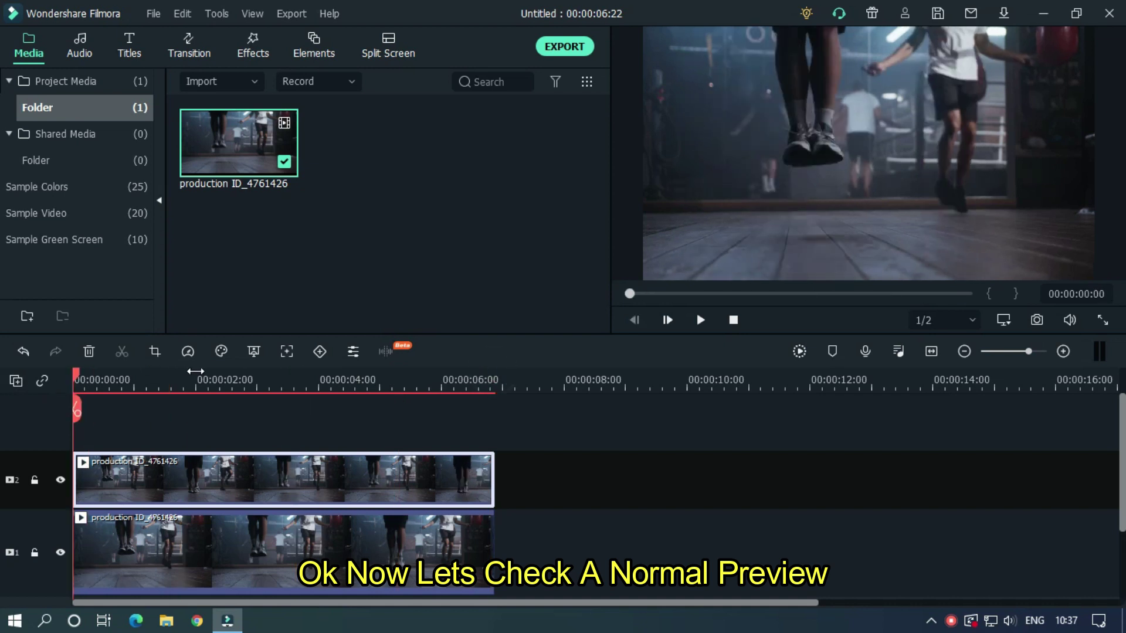
pyautogui.hotkey('ctrl', '=')
pyautogui.moveTo(149, 380)
pyautogui.mouseDown()
pyautogui.moveTo(201, 394)
pyautogui.moveTo(51, 414)
pyautogui.mouseUp()
pyautogui.hotkey('shift', 'z')
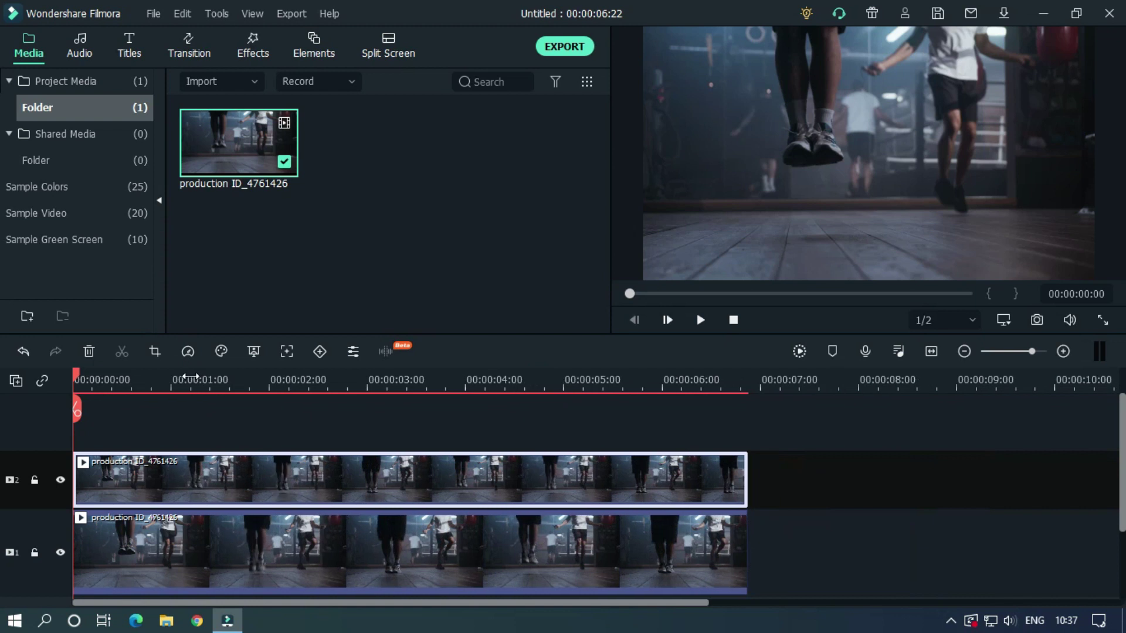
pyautogui.click(289, 413)
pyautogui.press('space')
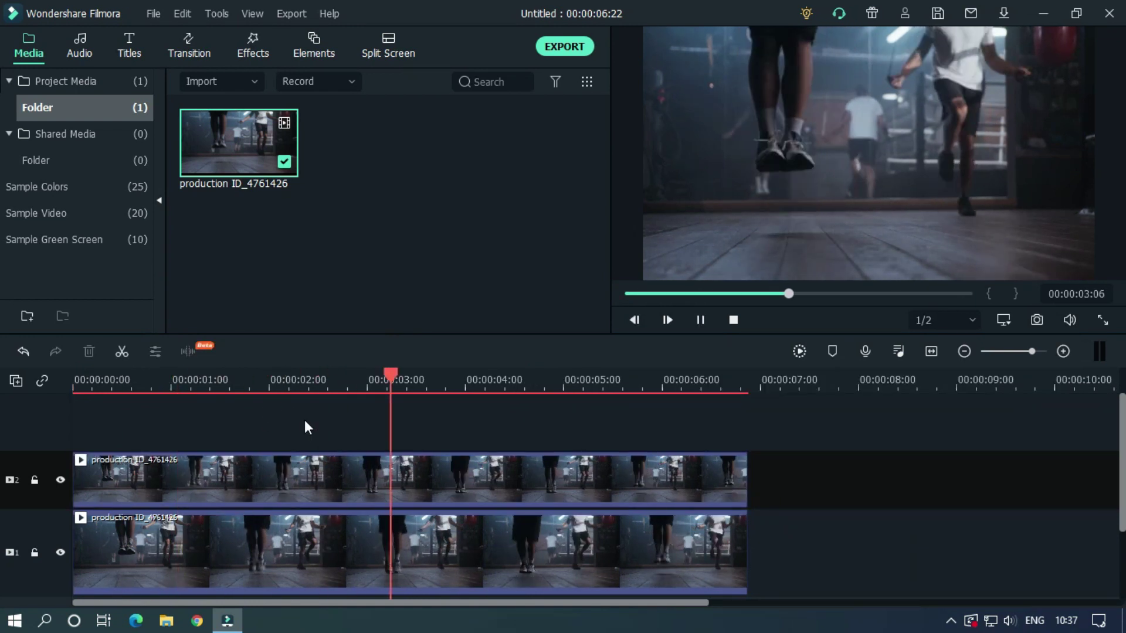
pyautogui.click(441, 375)
# - Move the playhead to frame 00:00:00:13 and select the clip on track 2
pyautogui.moveTo(168, 395); pyautogui.dragTo(79, 404)
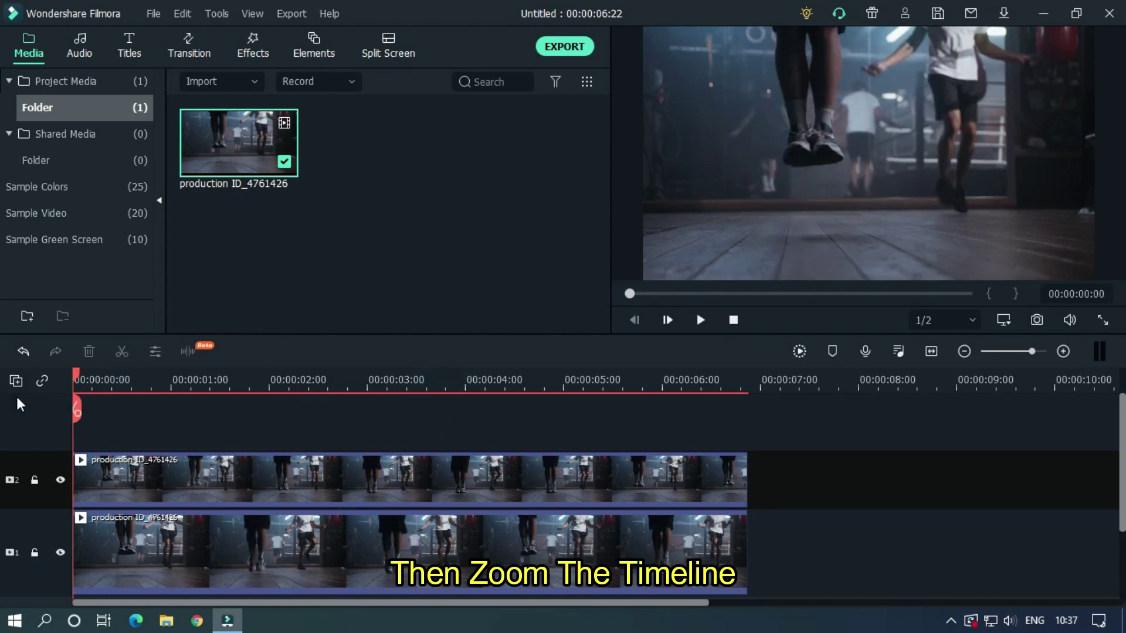
pyautogui.moveTo(176, 383); pyautogui.dragTo(506, 373)
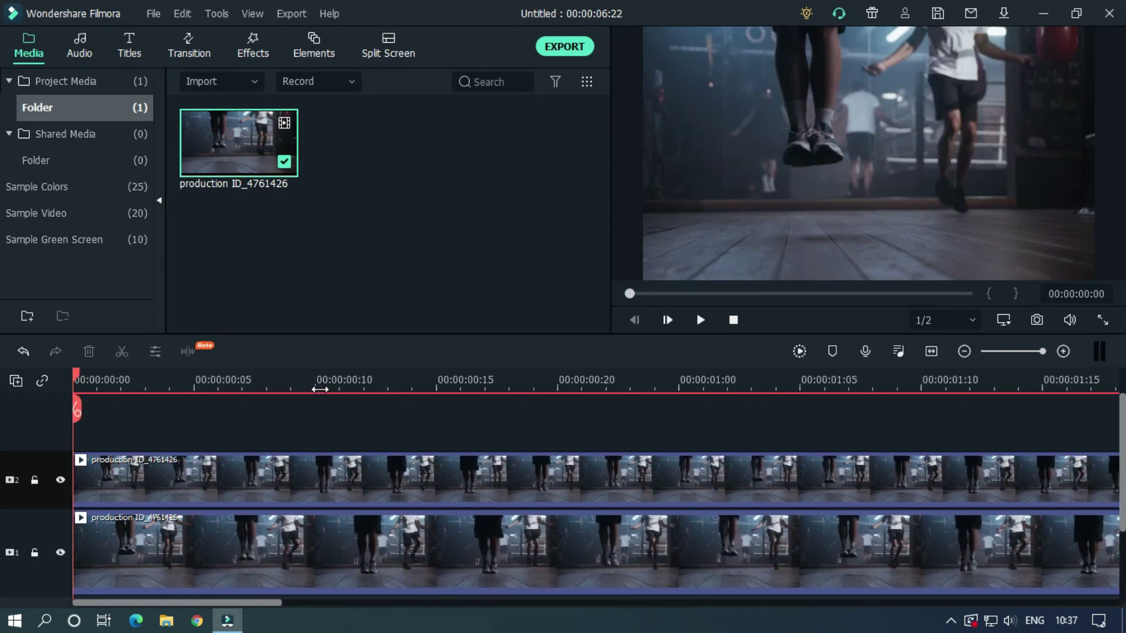
pyautogui.moveTo(320, 388); pyautogui.dragTo(524, 382)
pyautogui.click(227, 376)
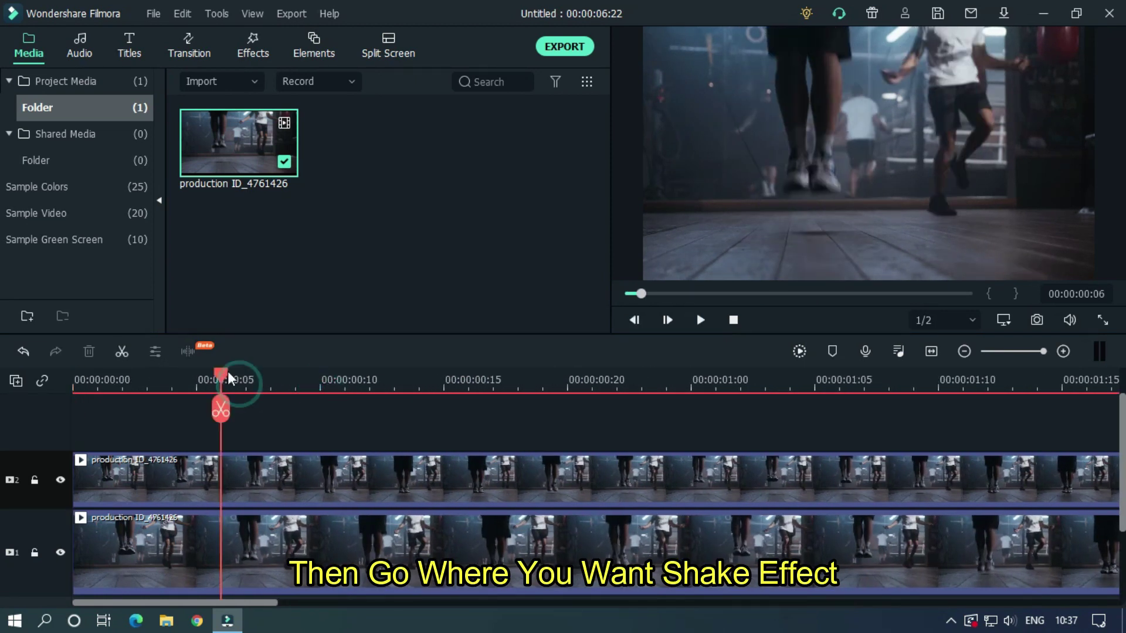
pyautogui.moveTo(226, 376)
pyautogui.mouseDown()
pyautogui.moveTo(143, 381)
pyautogui.moveTo(418, 380)
pyautogui.moveTo(381, 384)
pyautogui.moveTo(400, 386)
pyautogui.mouseUp()
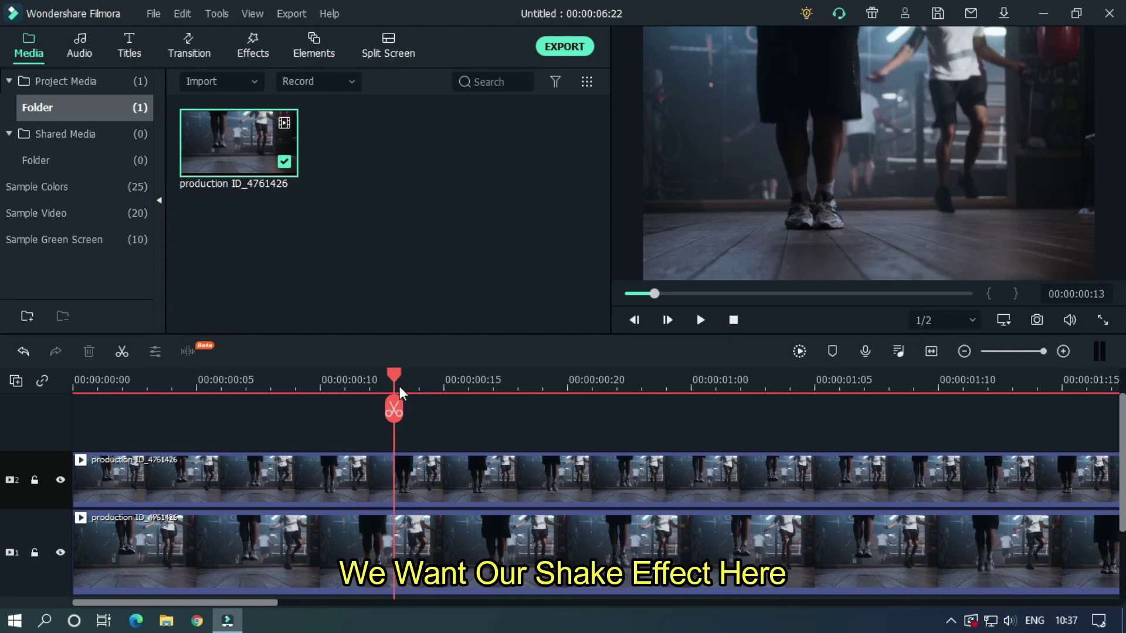
pyautogui.click(421, 474)
# - Open the top clip's custom animation controls and add a keyframe at frame 13
pyautogui.doubleClick(421, 474)
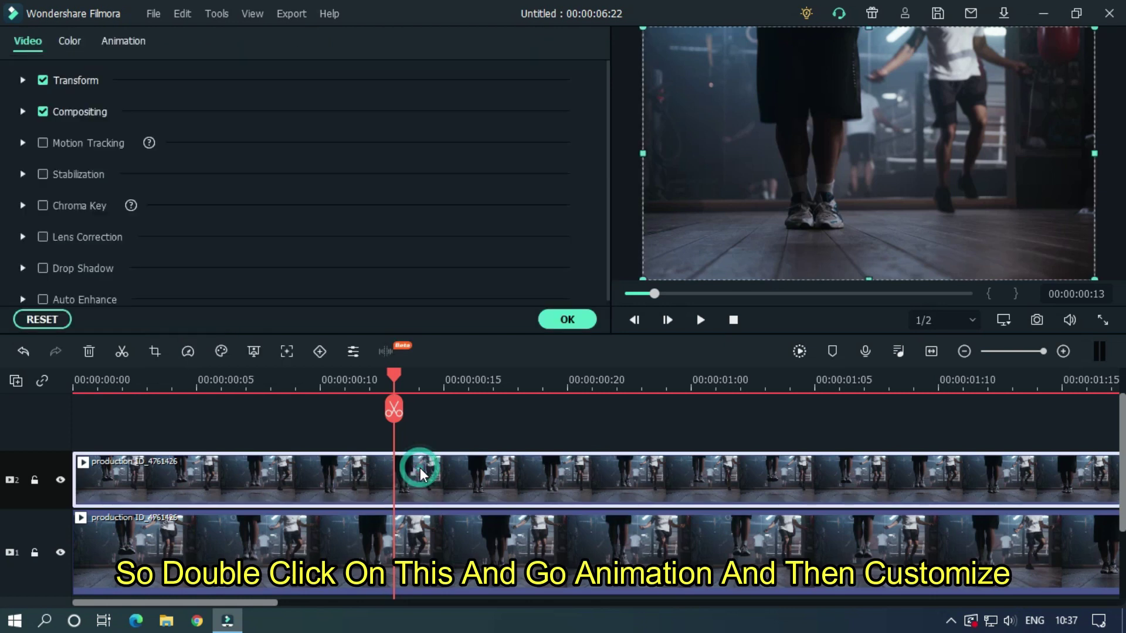
pyautogui.click(136, 47)
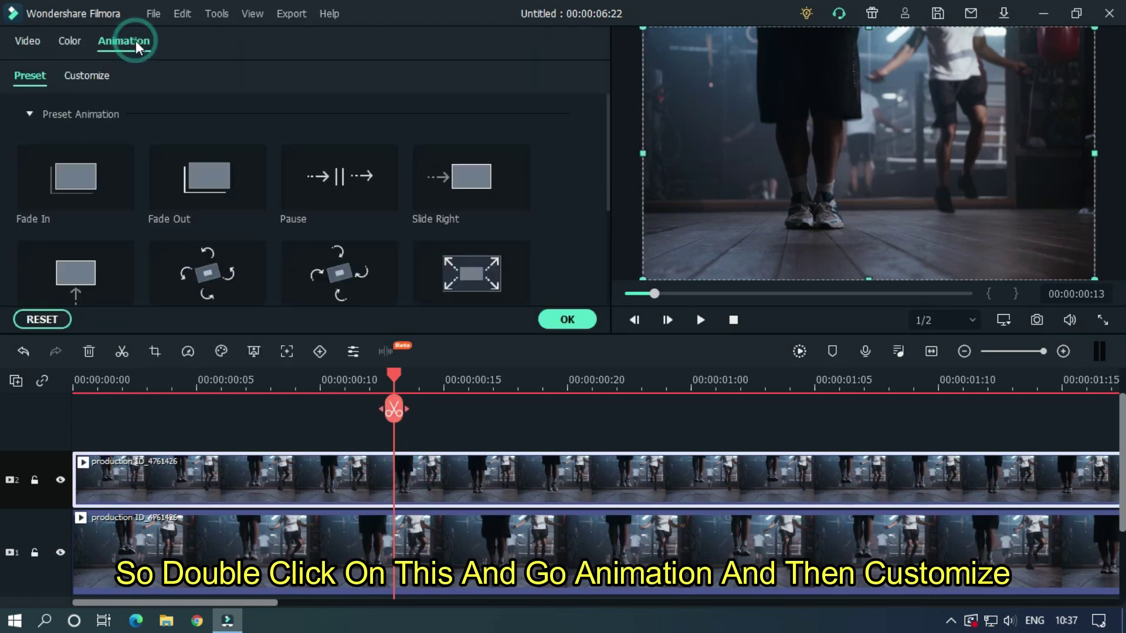
pyautogui.click(87, 78)
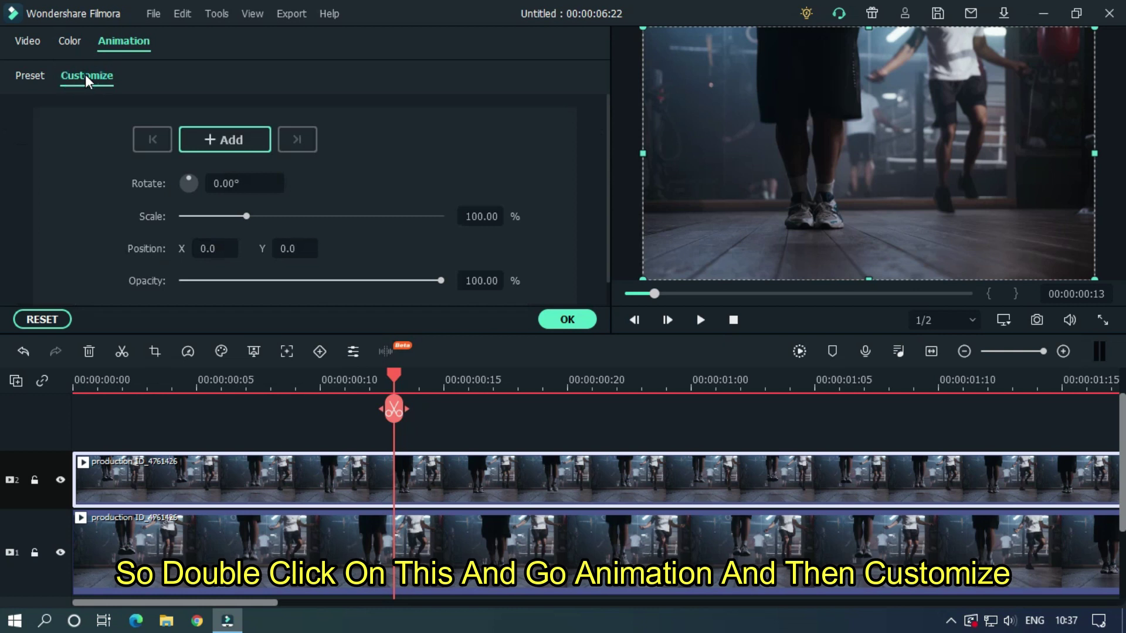
pyautogui.click(221, 147)
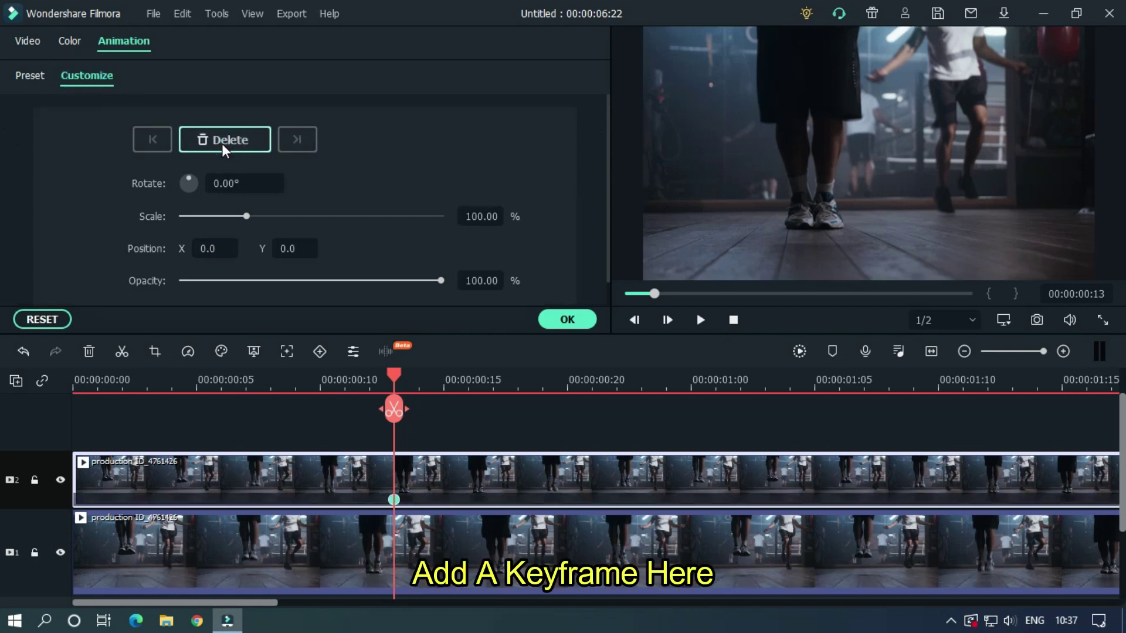
pyautogui.click(454, 479)
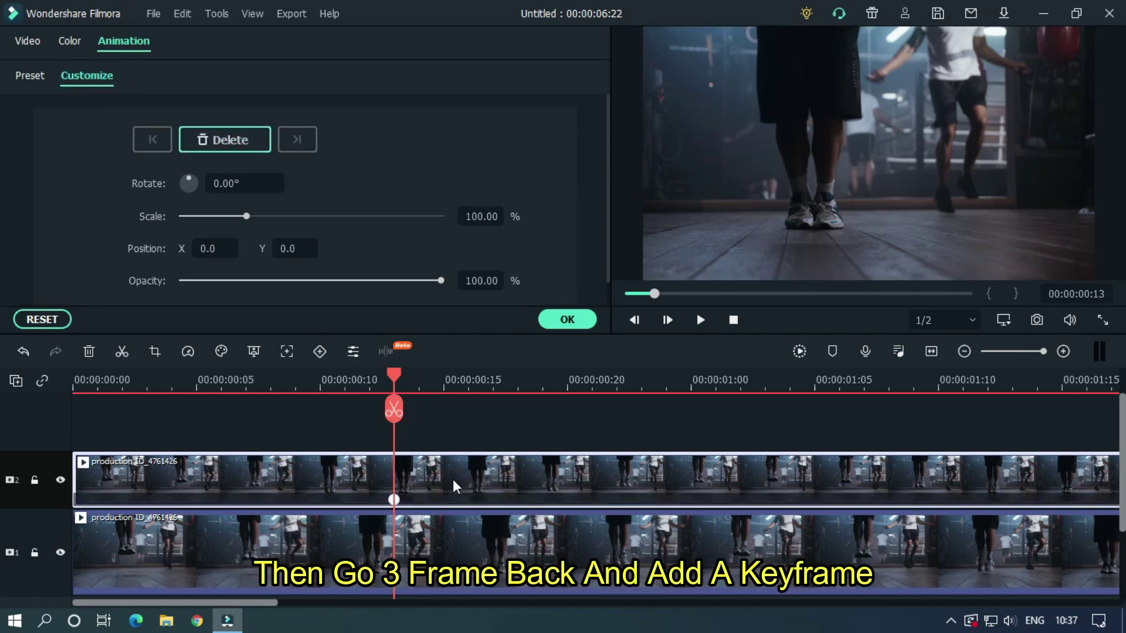
# - Add keyframes at frames 10 and 16, and set the middle keyframe's Position Y to -5
pyautogui.press('Left')
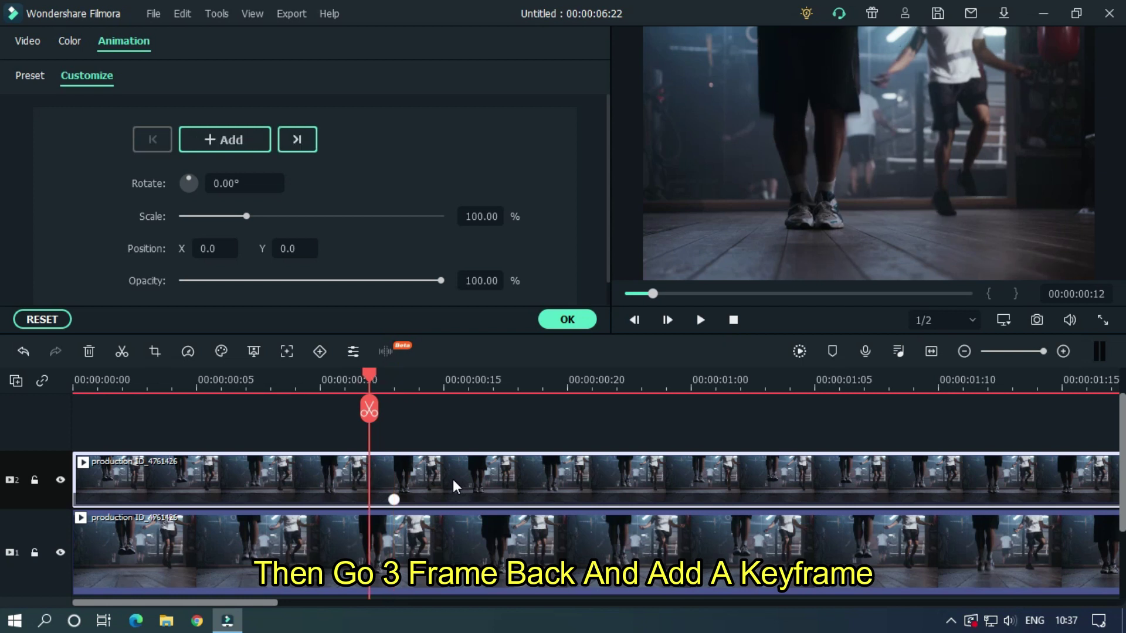
pyautogui.press('Left')
pyautogui.press('Left')
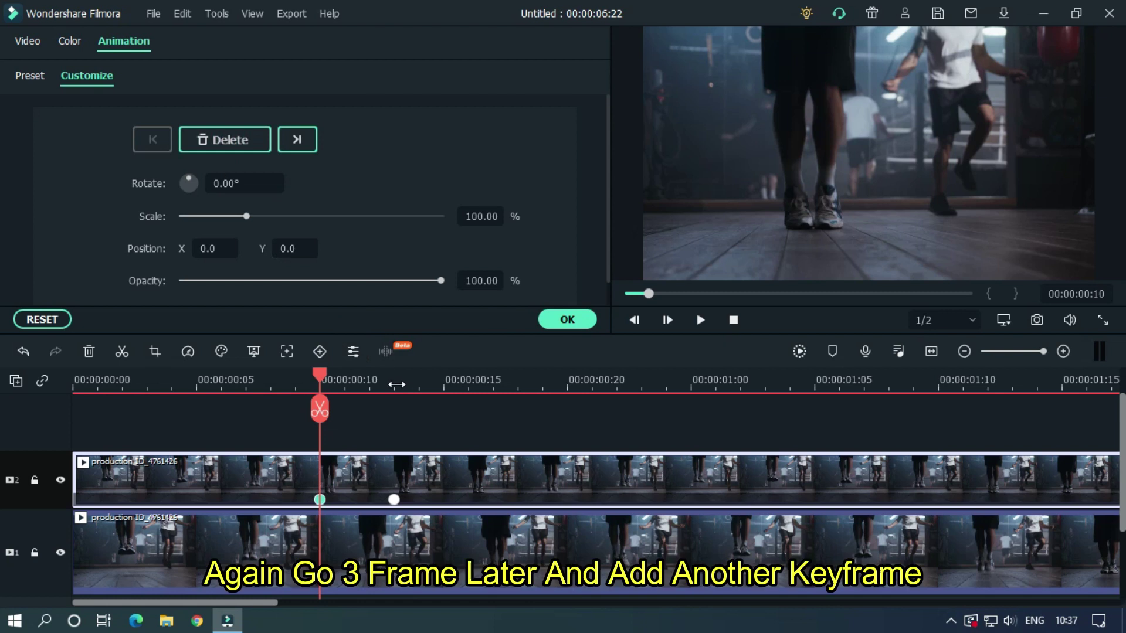
pyautogui.click(395, 387)
pyautogui.press('Right')
pyautogui.press('Right')
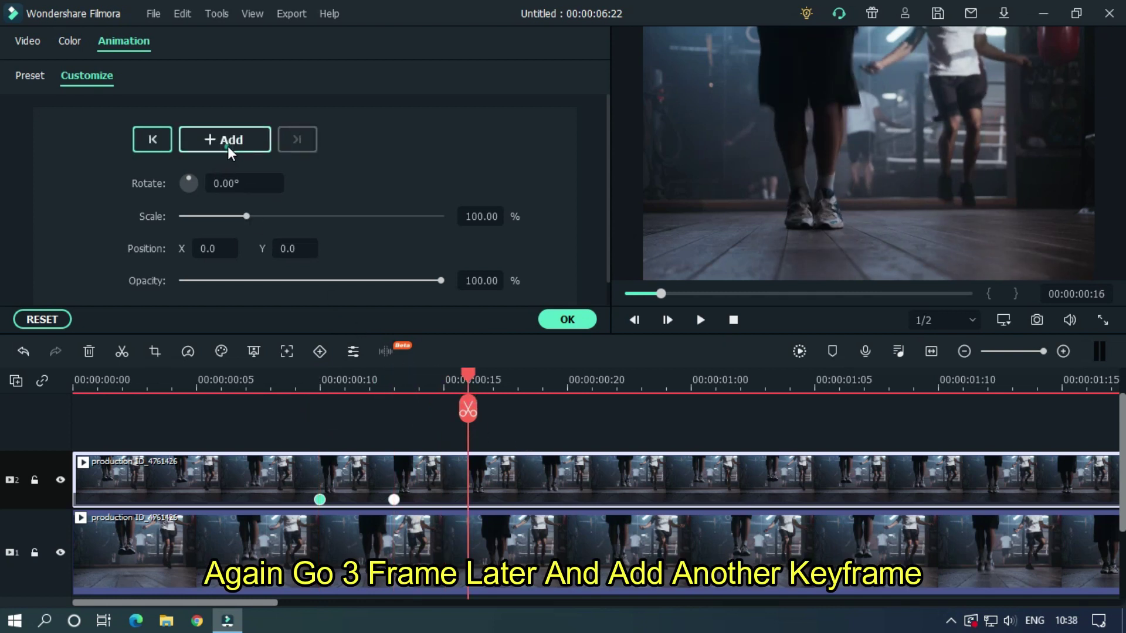
pyautogui.click(400, 388)
pyautogui.write('-5')
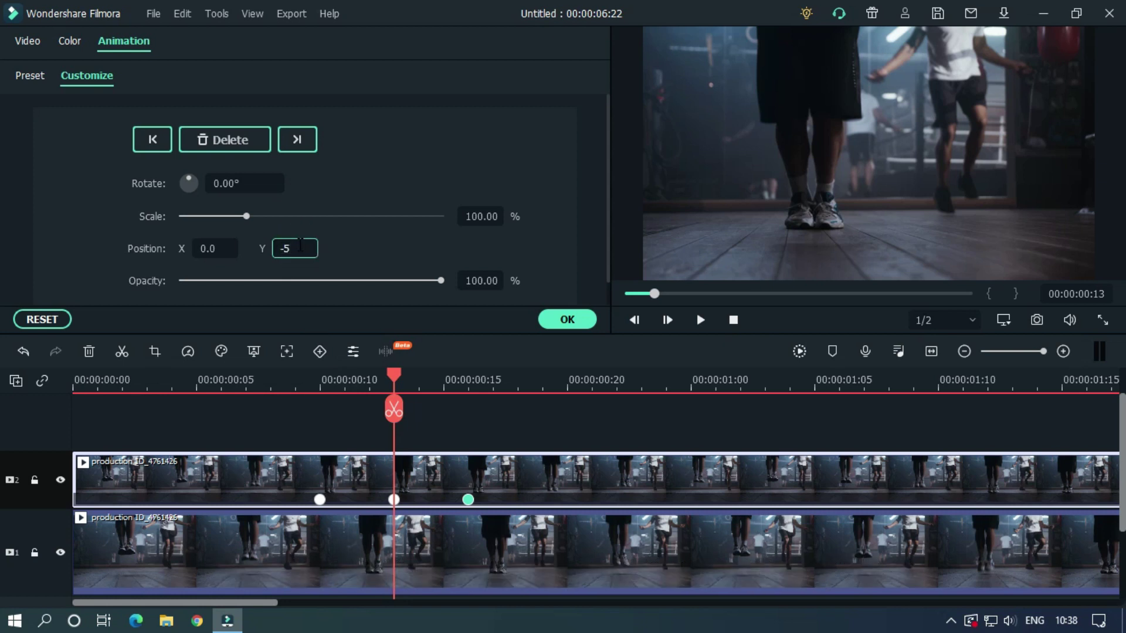
pyautogui.press('Return')
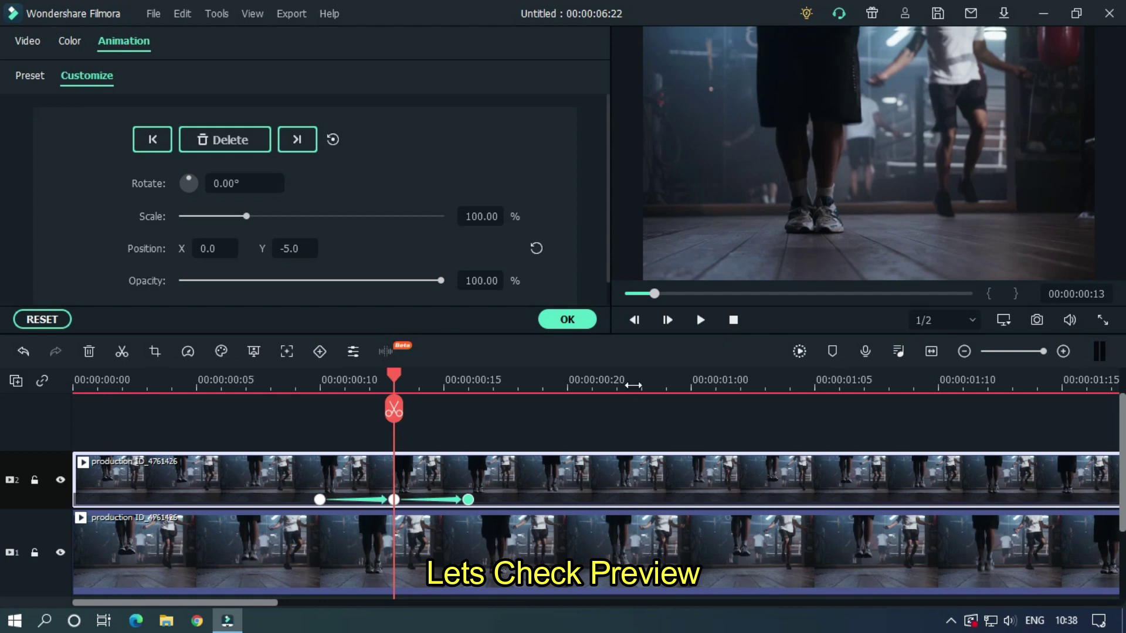
pyautogui.moveTo(634, 385); pyautogui.dragTo(216, 387)
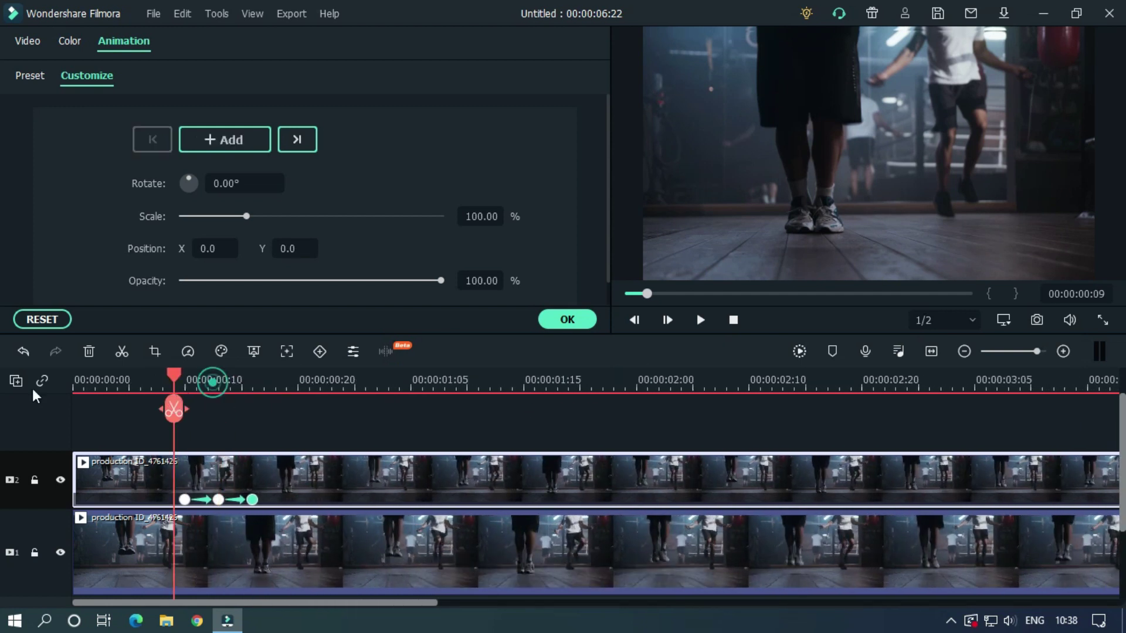
pyautogui.click(378, 418)
pyautogui.press('space')
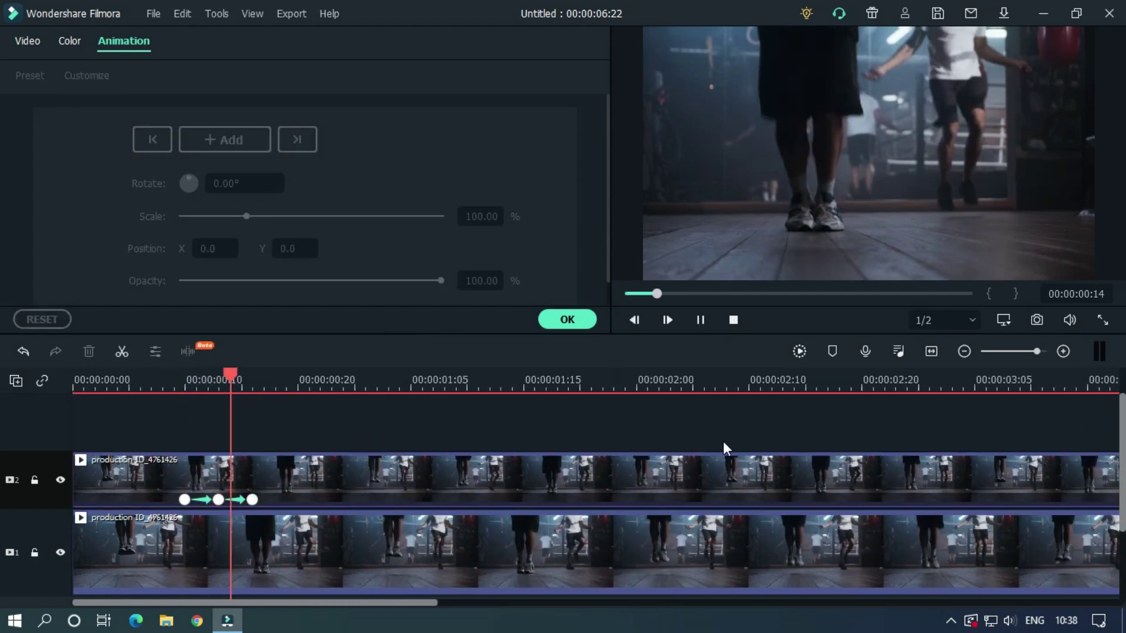
pyautogui.moveTo(672, 302); pyautogui.dragTo(584, 298)
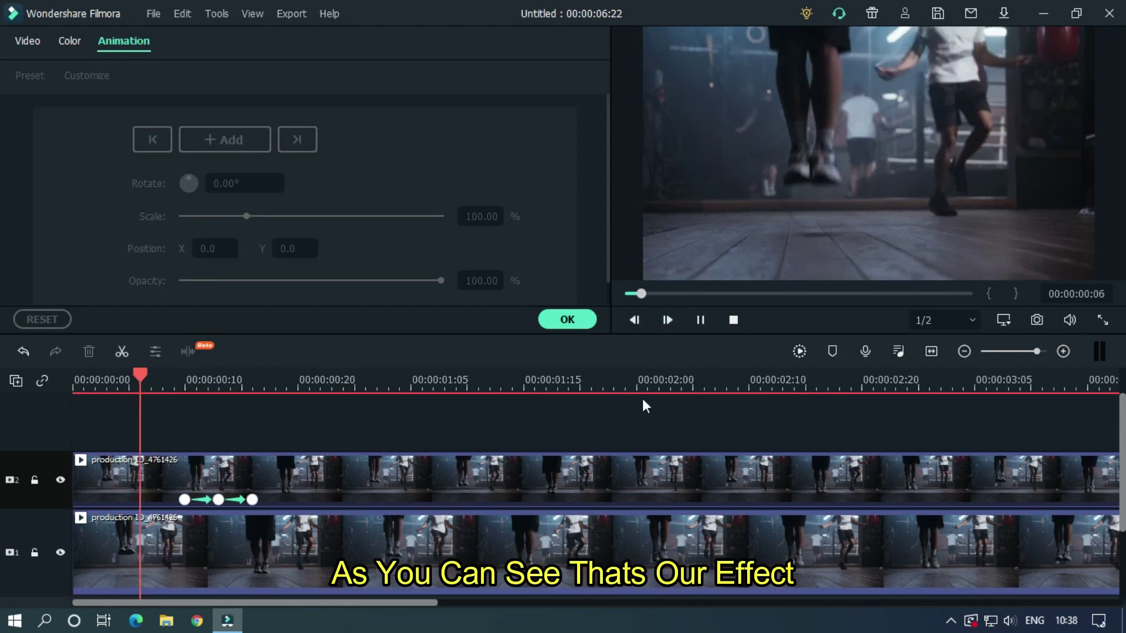
pyautogui.moveTo(679, 295); pyautogui.dragTo(608, 296)
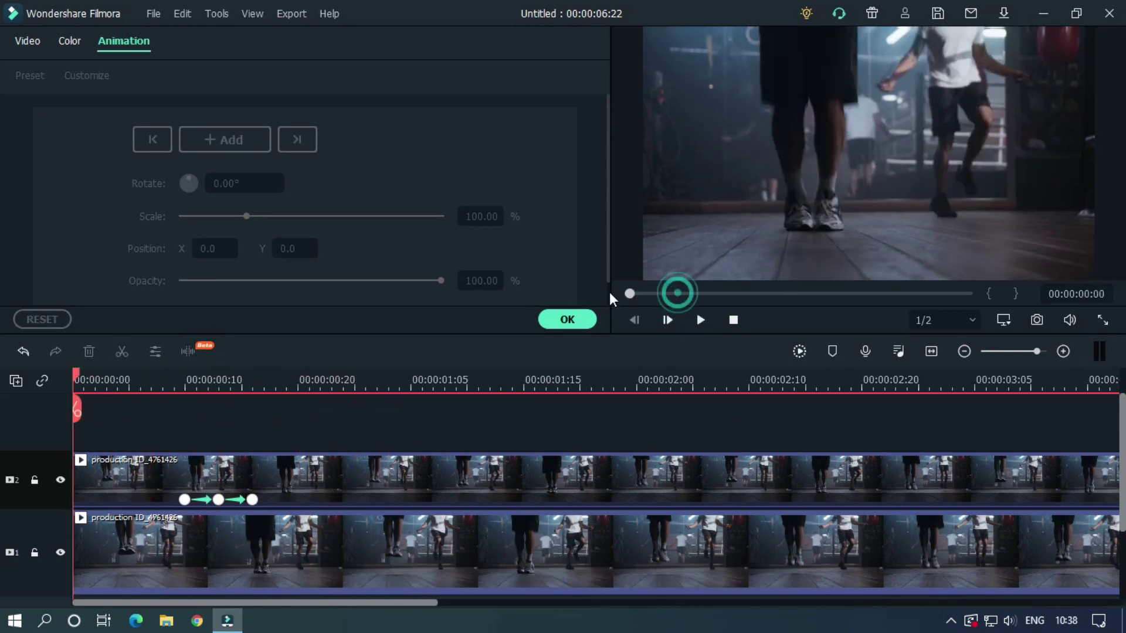
pyautogui.press('space')
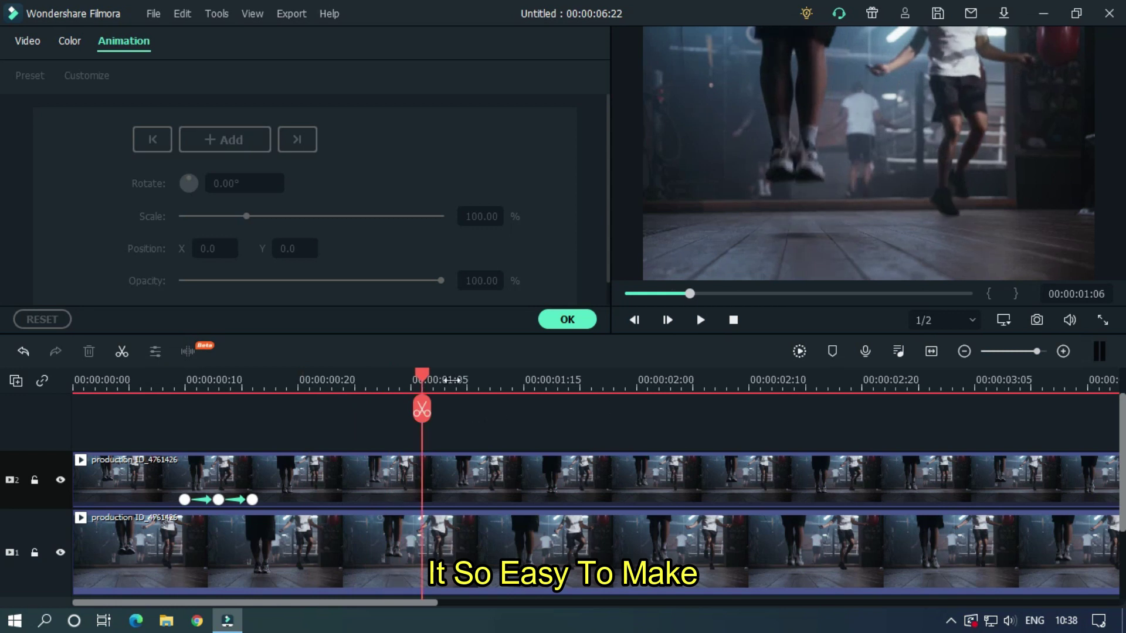
pyautogui.scroll(3, 494, 383)
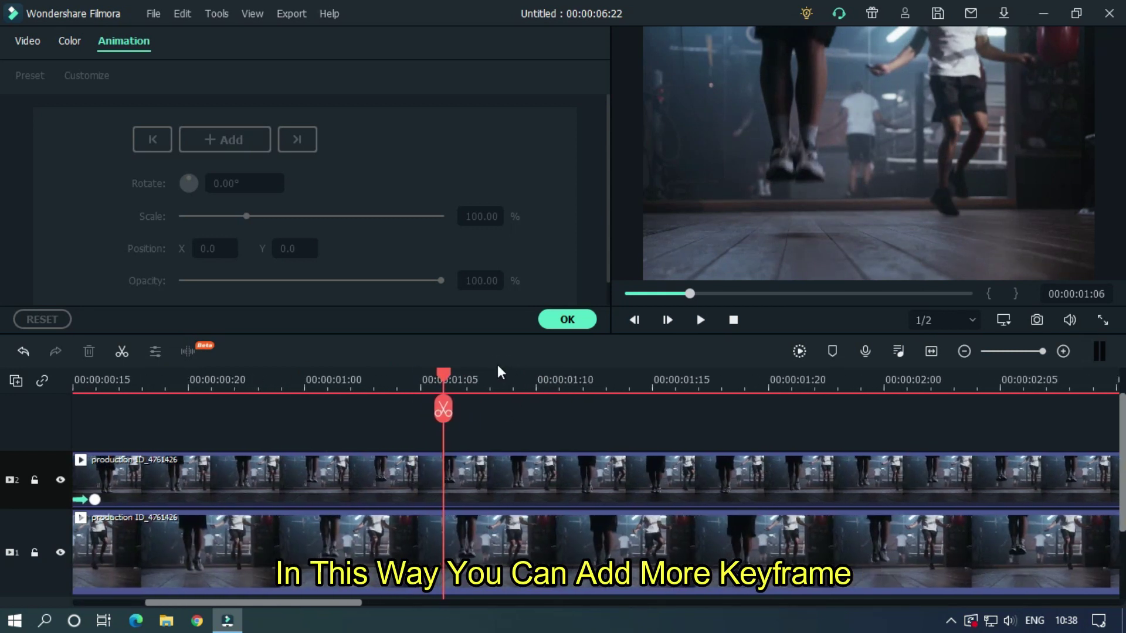
pyautogui.moveTo(437, 381)
pyautogui.mouseDown()
pyautogui.moveTo(640, 390)
pyautogui.moveTo(630, 393)
pyautogui.mouseUp()
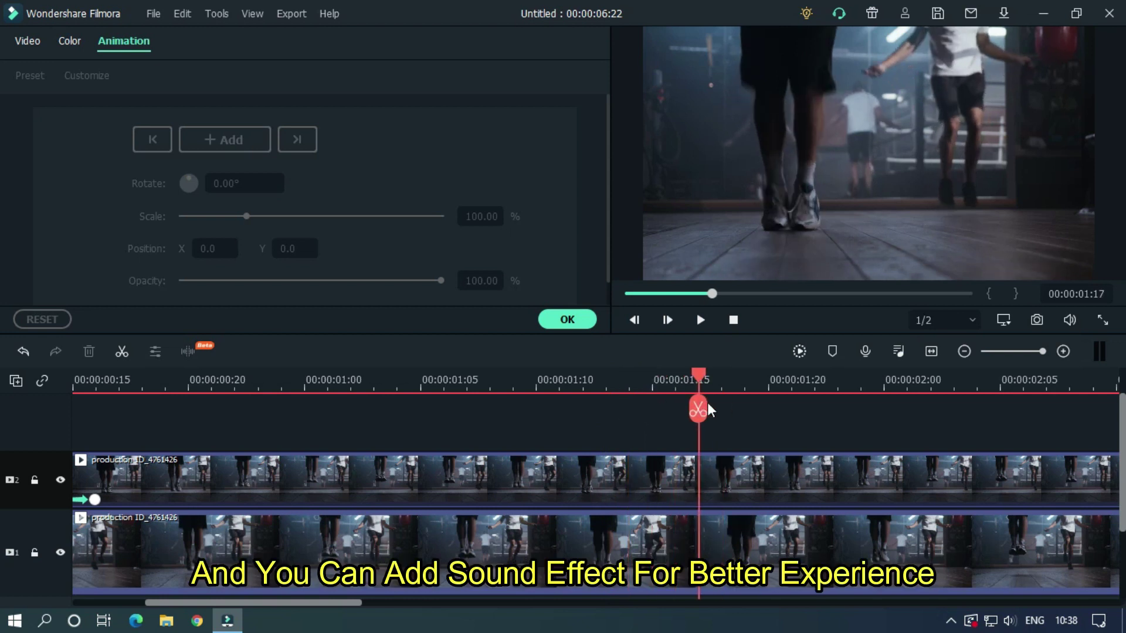
pyautogui.moveTo(630, 393); pyautogui.dragTo(649, 410)
# - Add keyframes for the second shake group around 00:00:01:14
pyautogui.hotkey('ctrl', 'a')
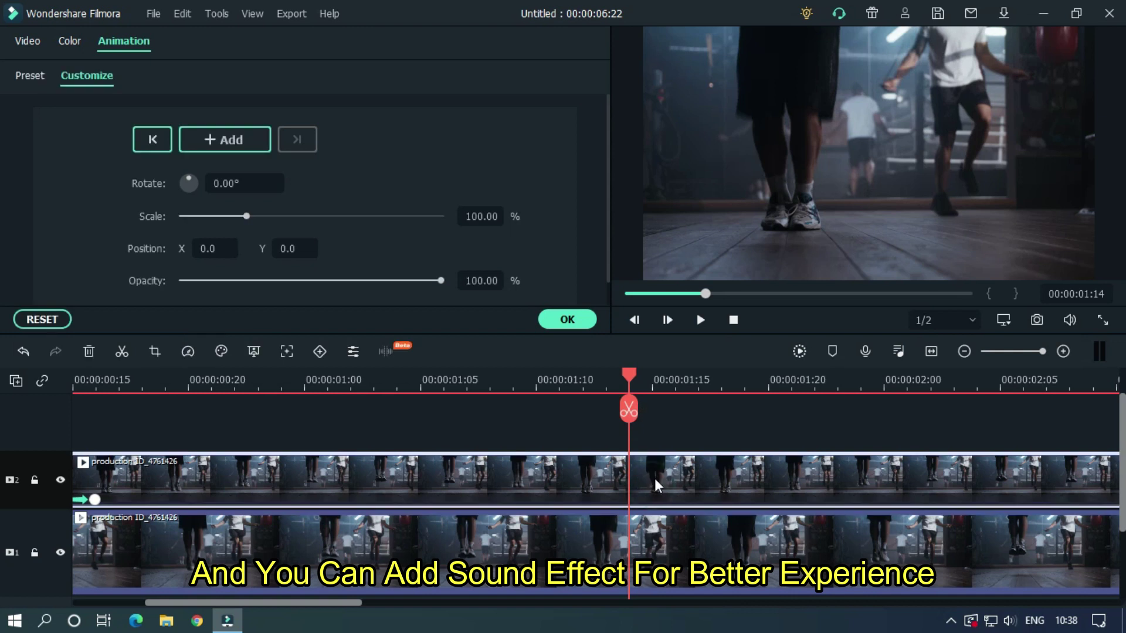
pyautogui.click(224, 139)
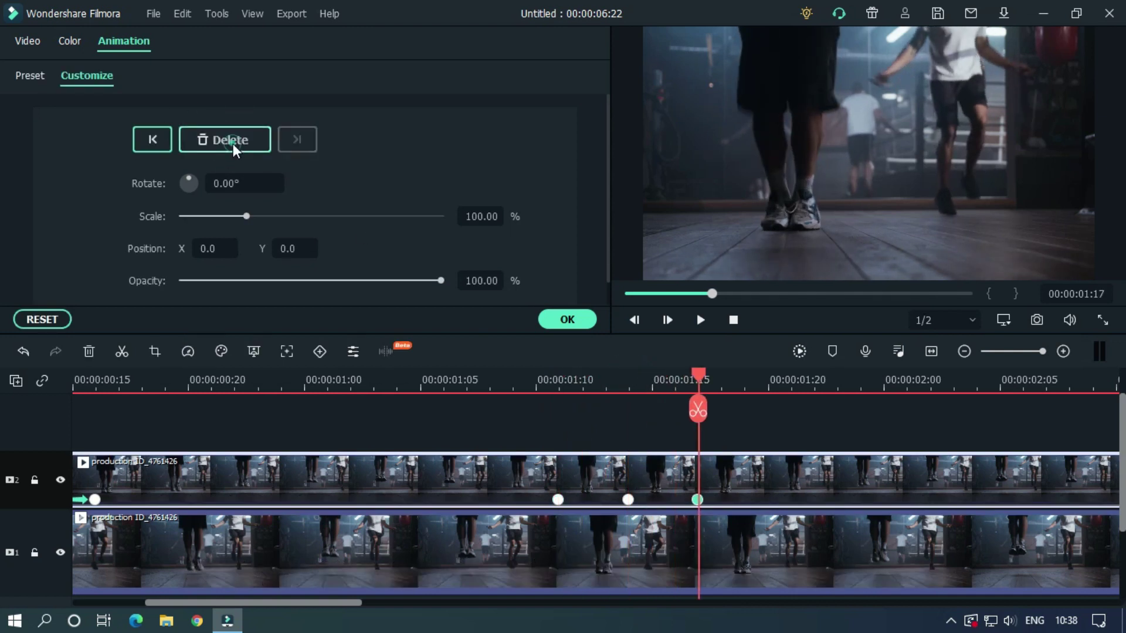
pyautogui.scroll(-3, 373, 440)
pyautogui.click(572, 380)
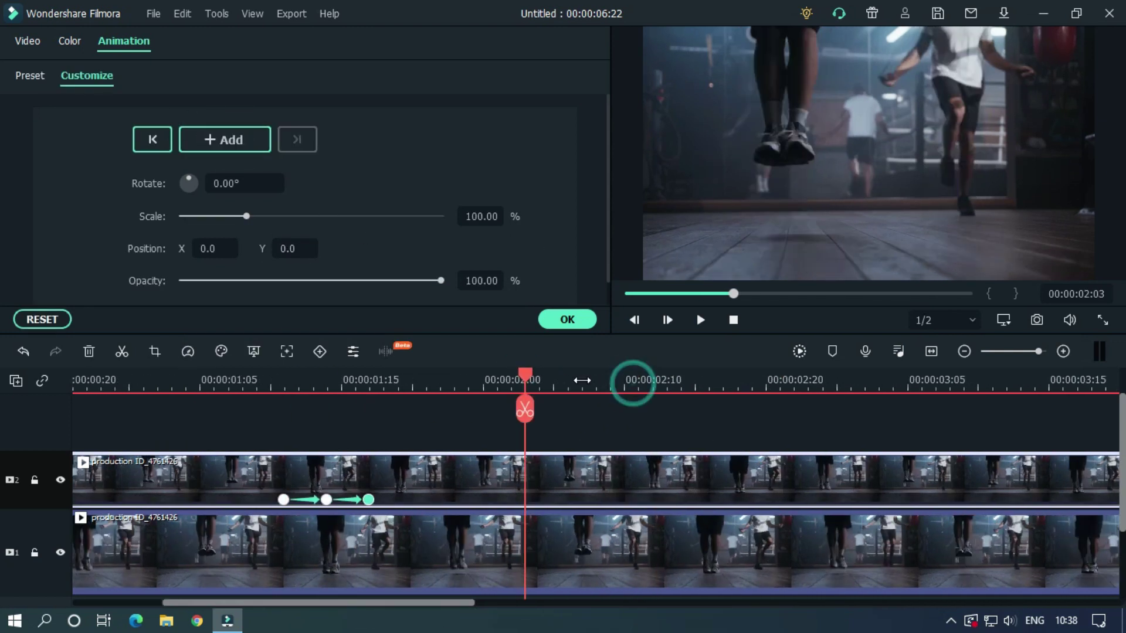
# - Add the third shake group around 00:00:02:13 and set its middle keyframe's Position Y to -5
pyautogui.moveTo(581, 409)
pyautogui.mouseDown()
pyautogui.moveTo(370, 408)
pyautogui.moveTo(666, 410)
pyautogui.moveTo(802, 433)
pyautogui.mouseUp()
pyautogui.click(740, 381)
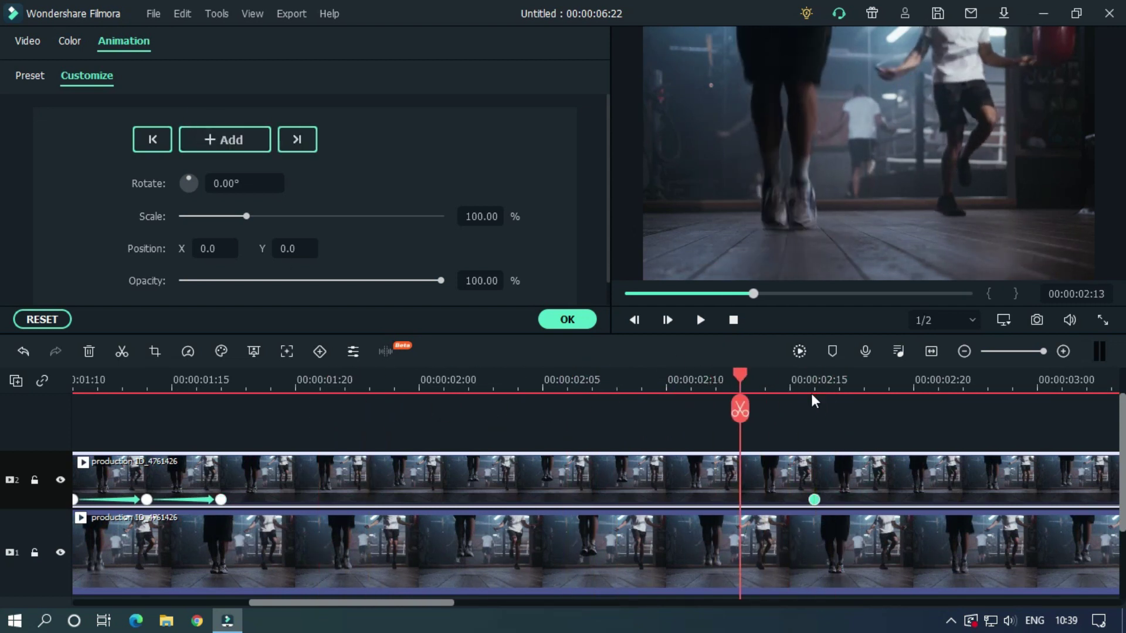
pyautogui.moveTo(835, 454); pyautogui.dragTo(926, 467)
pyautogui.click(823, 378)
pyautogui.click(276, 252)
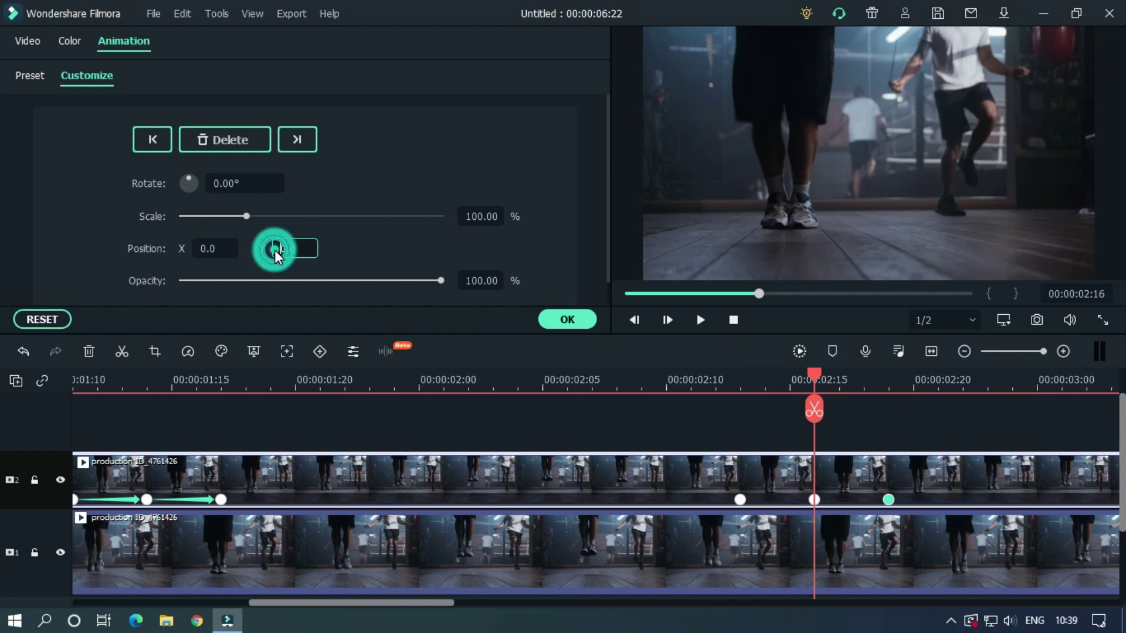
pyautogui.write('-5')
pyautogui.press('Return')
pyautogui.hotkey('ctrl', '-')
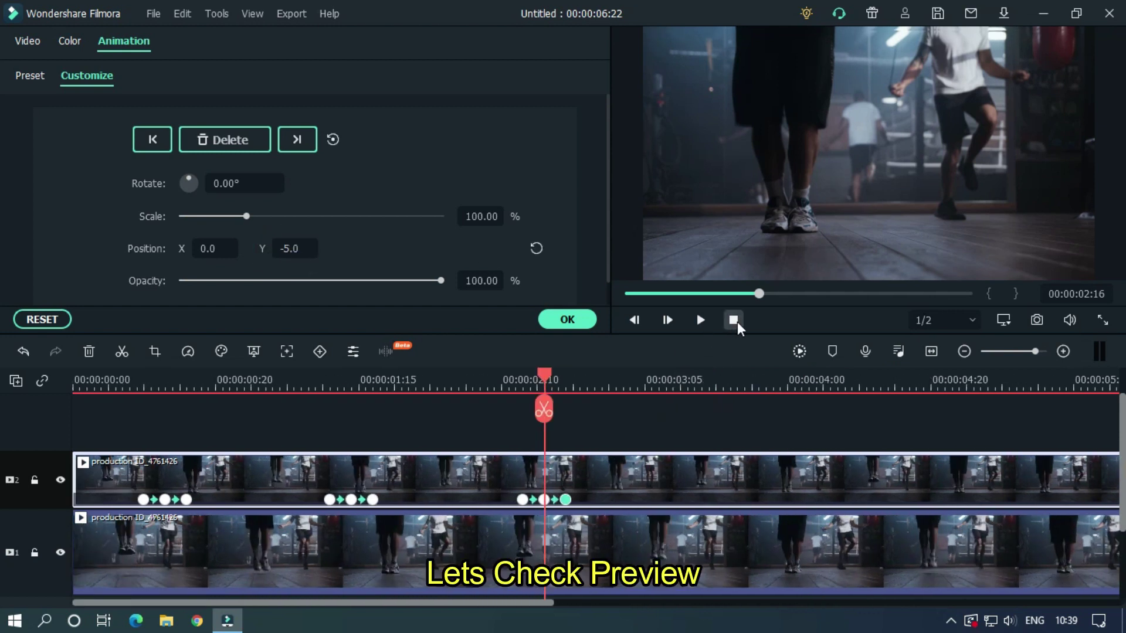
pyautogui.click(693, 412)
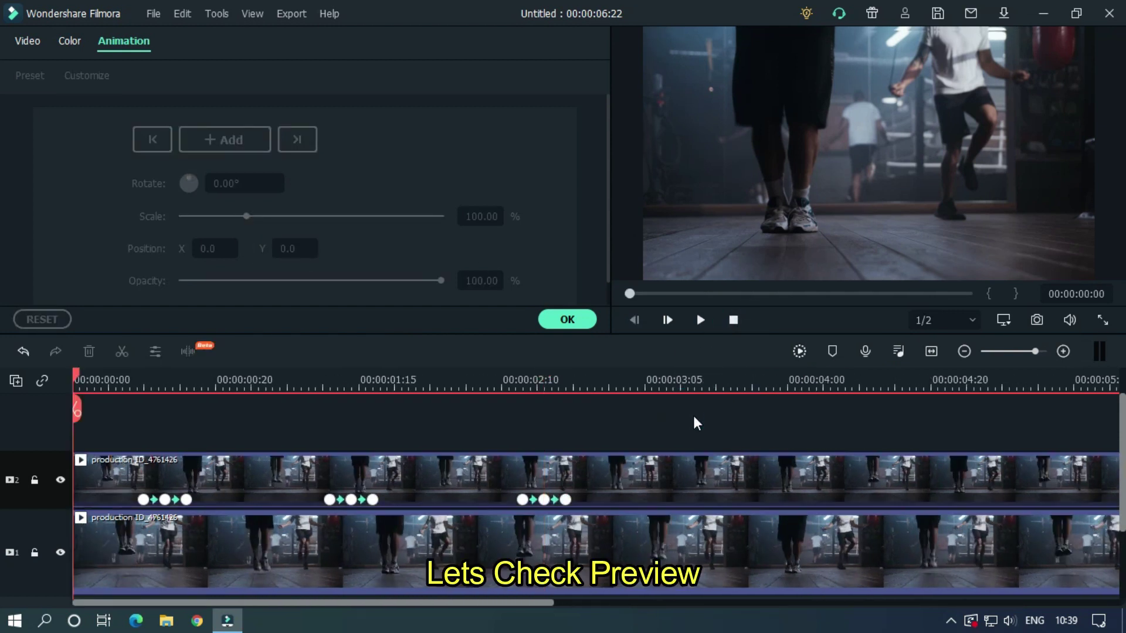
pyautogui.press('space')
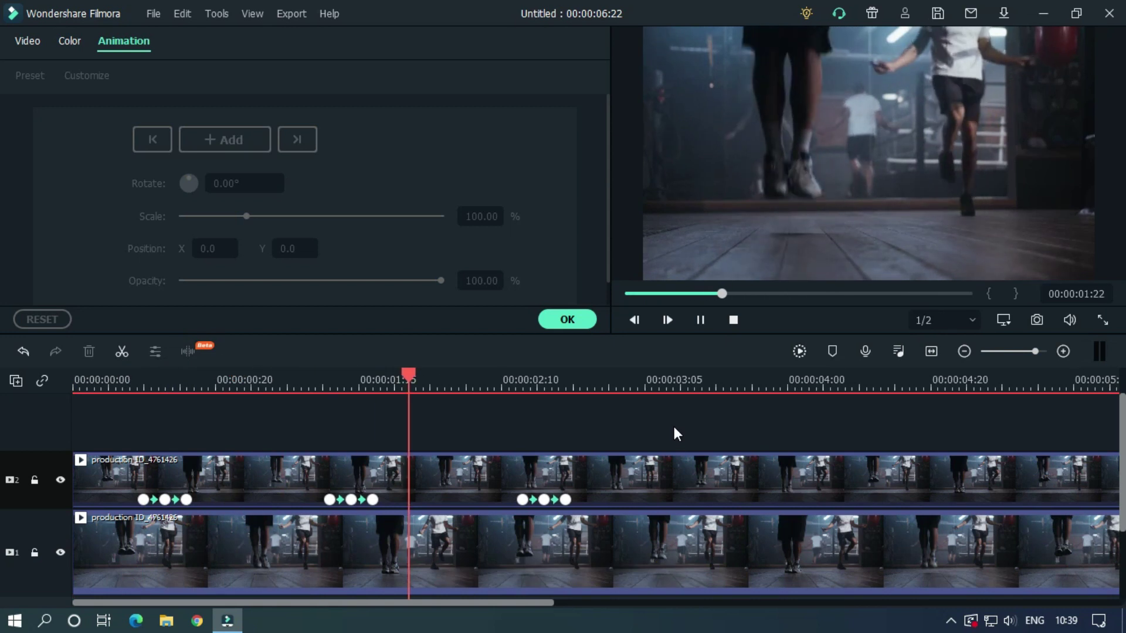
pyautogui.click(724, 319)
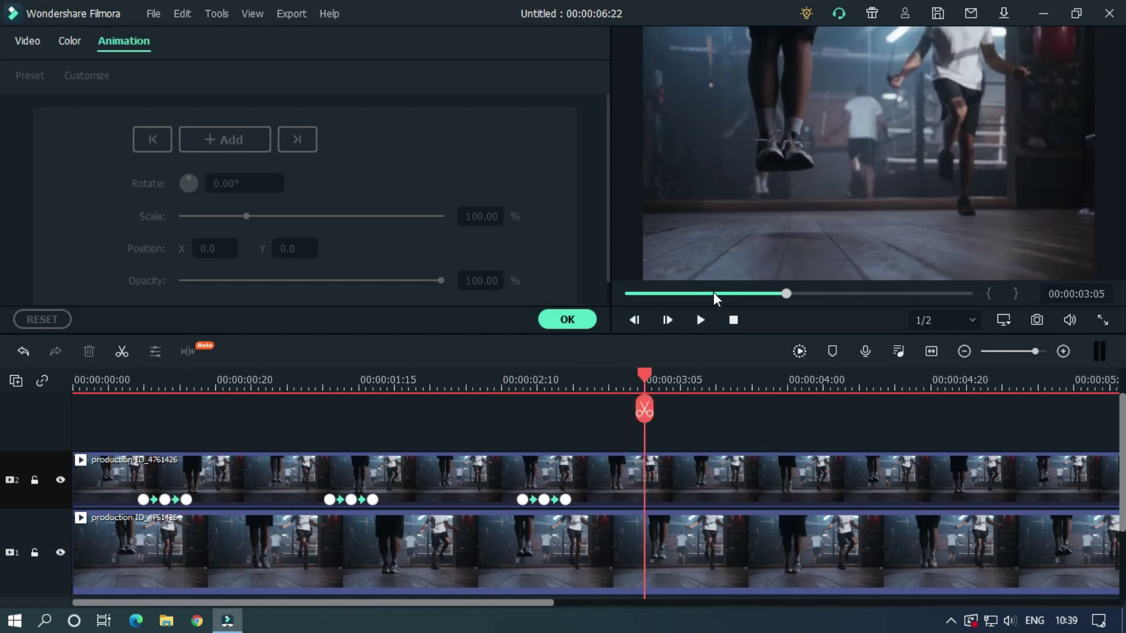
pyautogui.press('space')
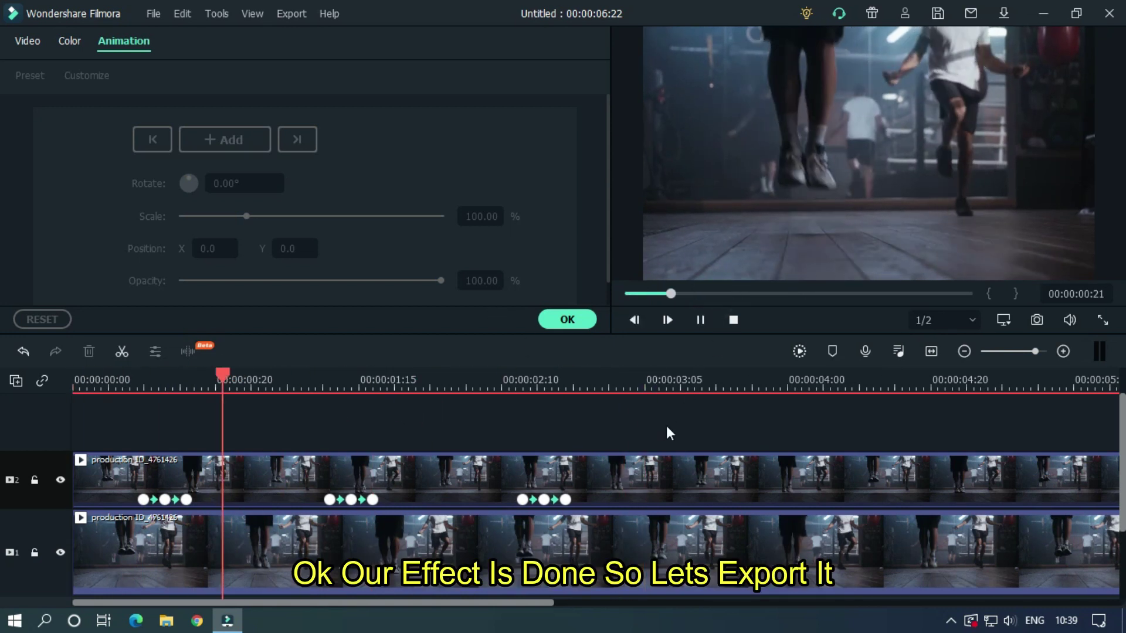
pyautogui.press('space')
# - Close the Animation panel with OK and open the Export window
pyautogui.click(567, 319)
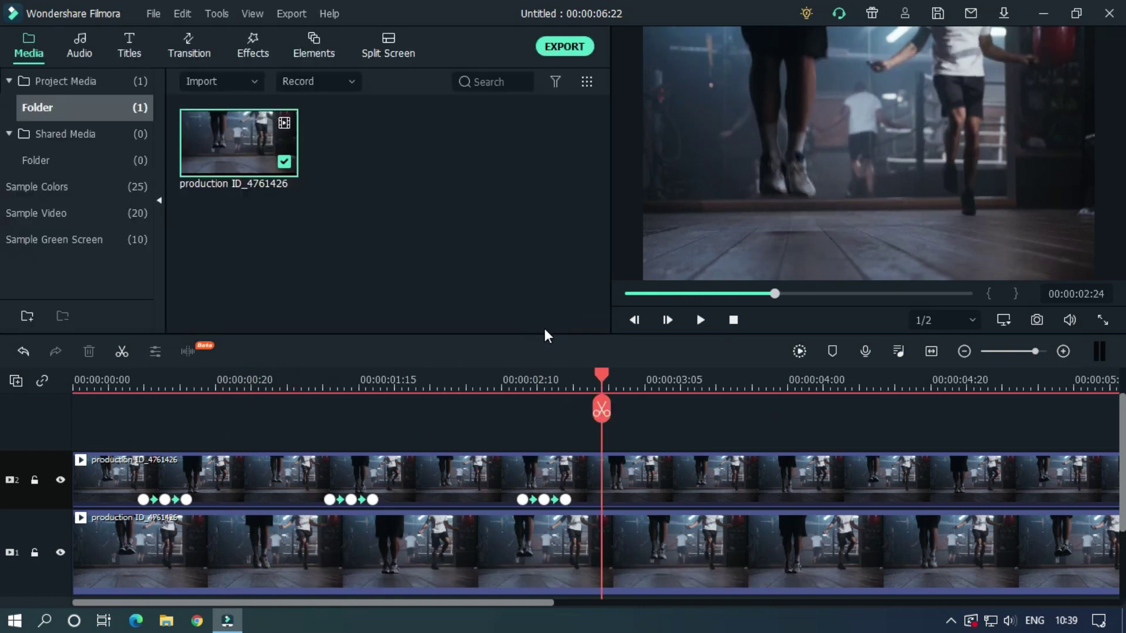
pyautogui.click(564, 46)
pyautogui.write('Cina')
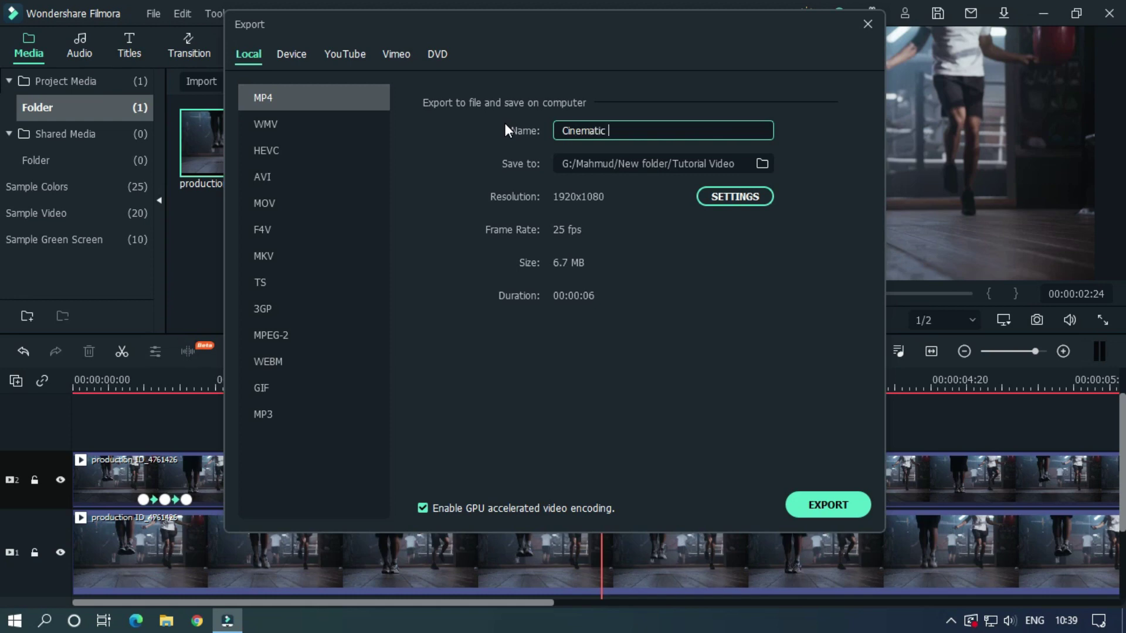